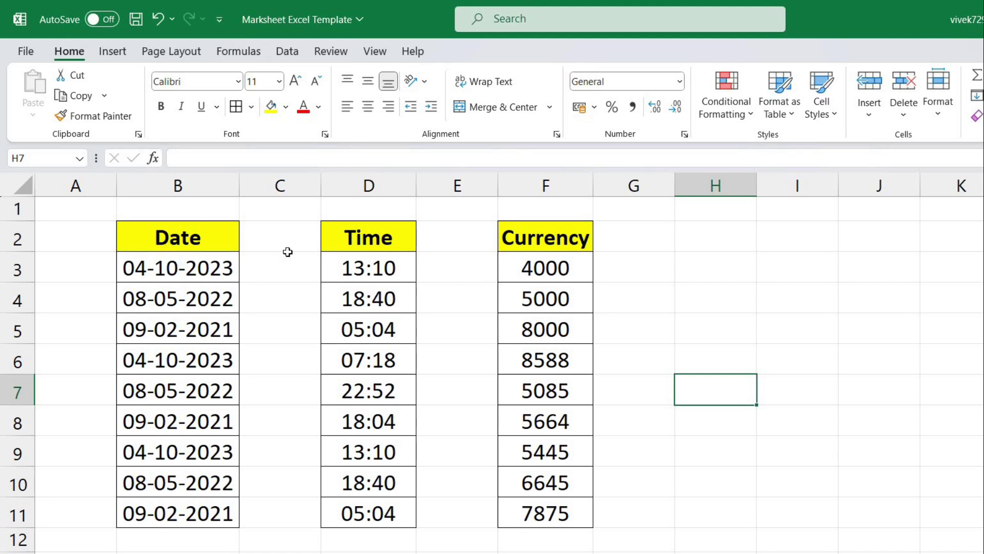
Select the Currency amounts 4000–7875 and open Format Cells, moved aside to reveal column F.
{"action": "left_click_drag", "start_coordinate": [169, 245], "coordinate": [610, 511]}
{"action": "left_click", "coordinate": [705, 463]}
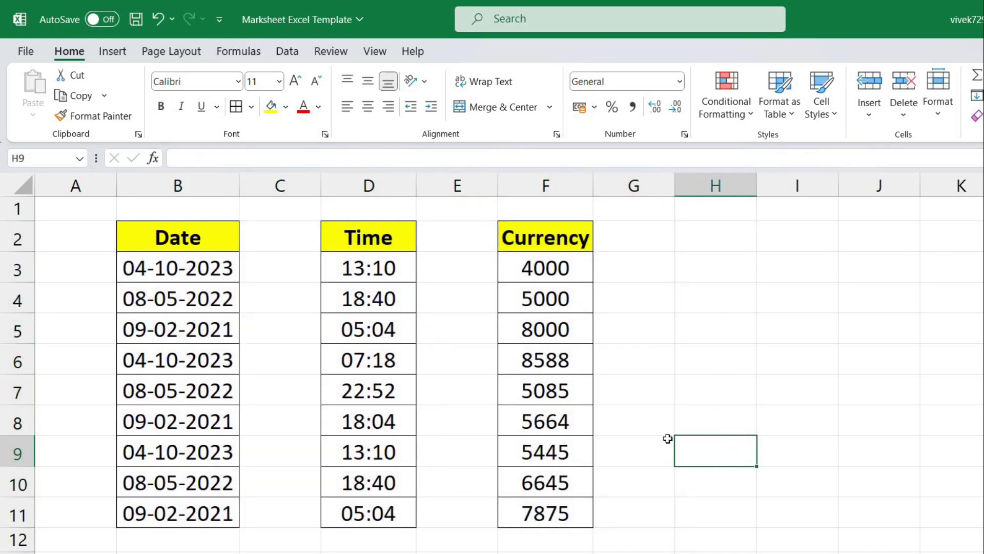
{"action": "left_click_drag", "start_coordinate": [556, 236], "coordinate": [542, 513]}
{"action": "left_click", "coordinate": [669, 349]}
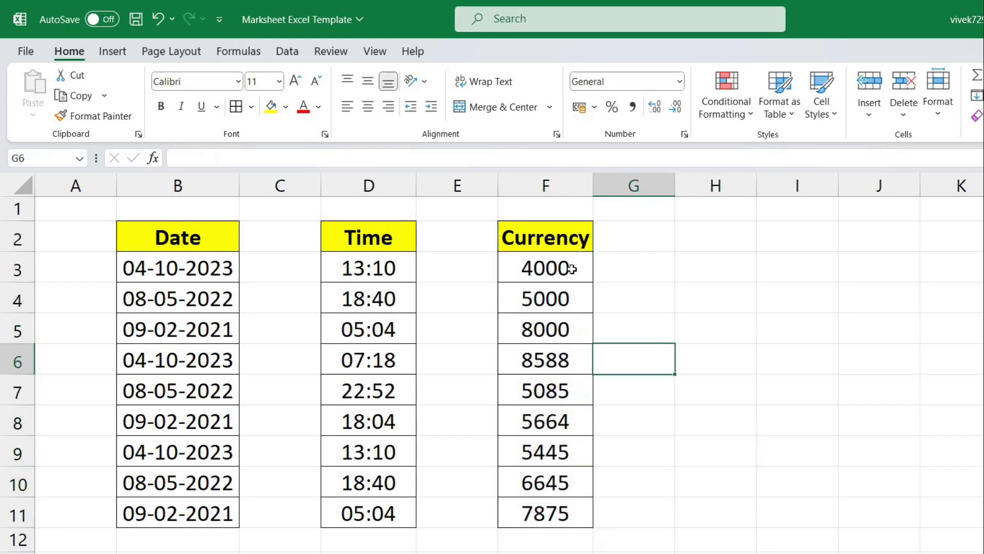
{"action": "left_click_drag", "start_coordinate": [552, 268], "coordinate": [555, 510]}
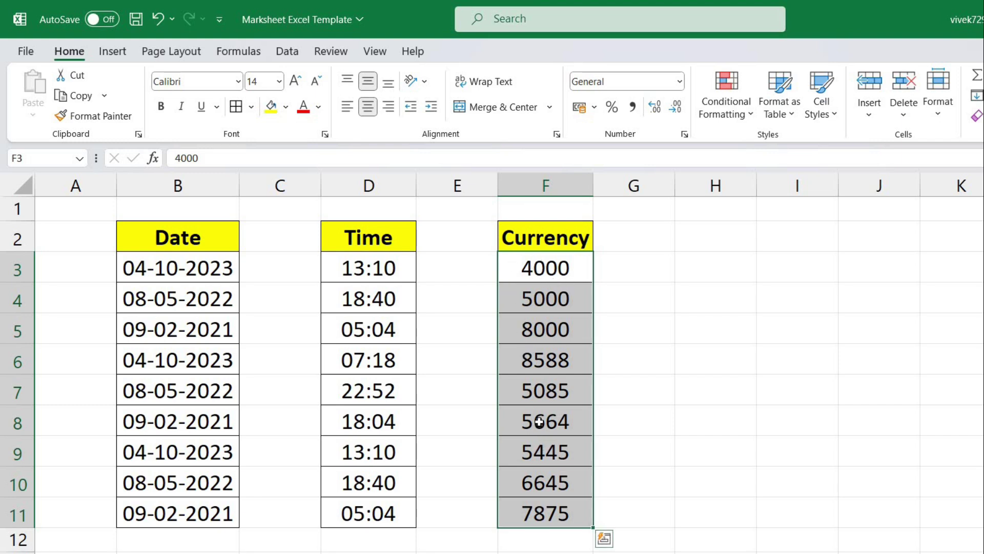
{"action": "left_click", "coordinate": [669, 328]}
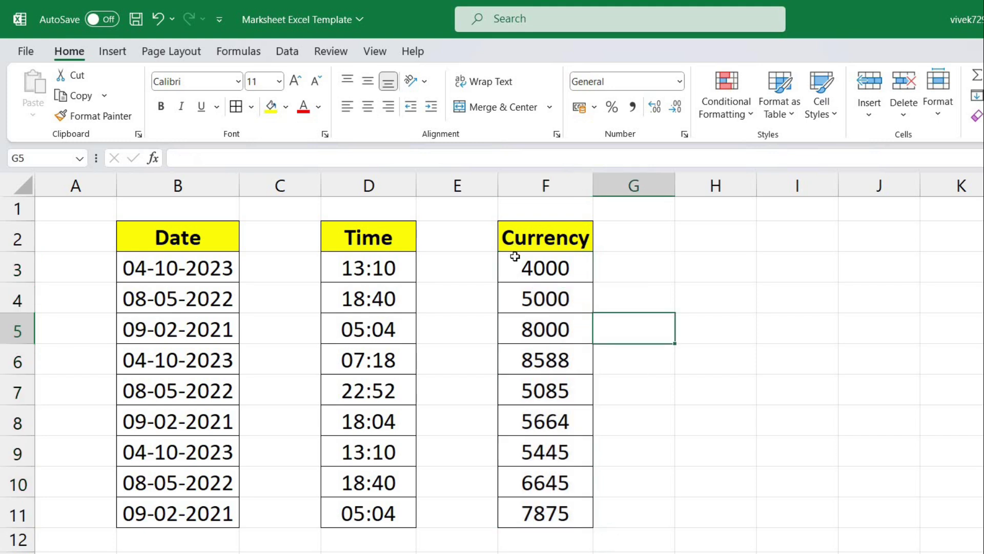
{"action": "left_click_drag", "start_coordinate": [516, 257], "coordinate": [540, 509]}
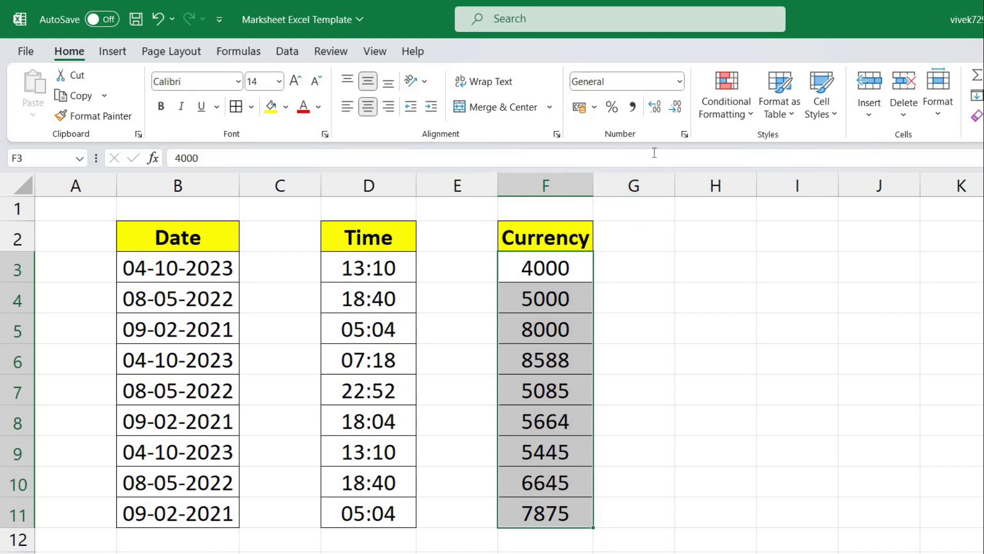
{"action": "left_click", "coordinate": [686, 135]}
{"action": "left_click_drag", "start_coordinate": [555, 183], "coordinate": [745, 211]}
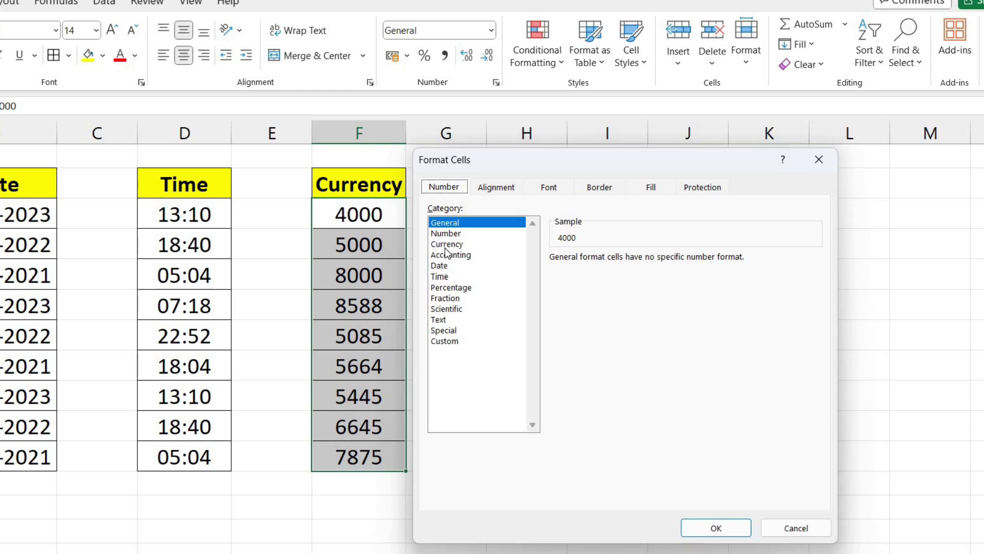
Format the amounts as Currency with the ₹ symbol and 2 decimal places, e.g. ₹ 4,000.00.
{"action": "left_click", "coordinate": [449, 245]}
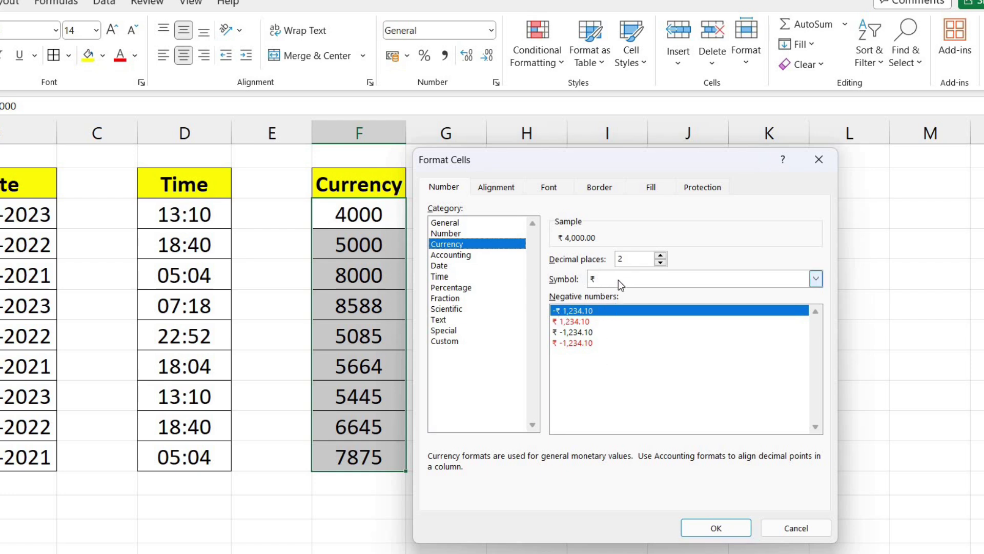
{"action": "left_click", "coordinate": [815, 279]}
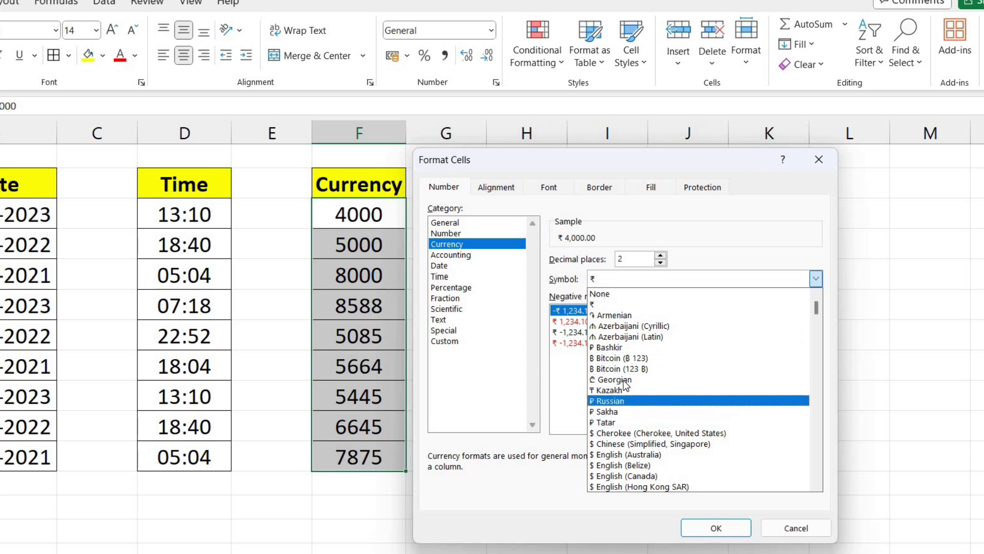
{"action": "scroll", "coordinate": [638, 383], "scroll_direction": "down", "scroll_amount": 2}
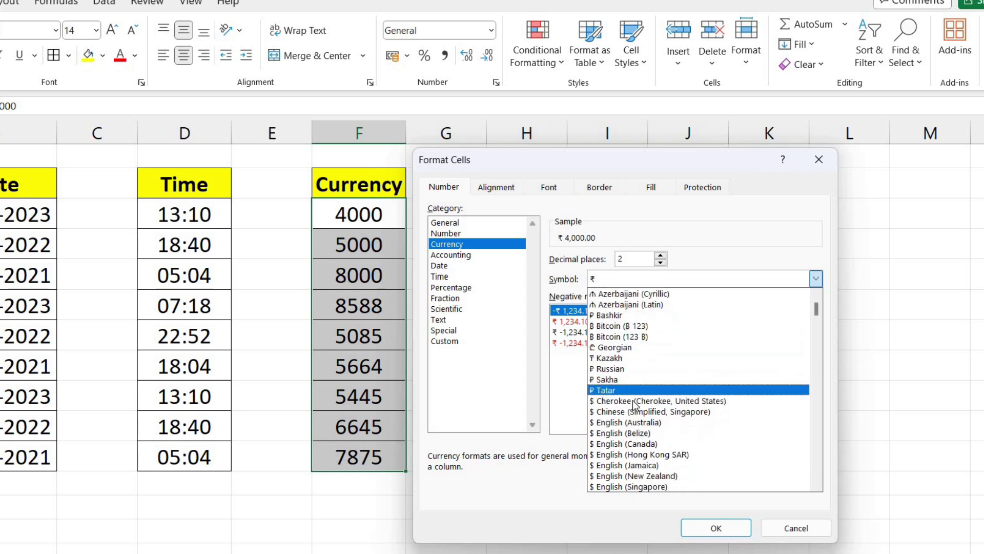
{"action": "scroll", "coordinate": [635, 429], "scroll_direction": "down", "scroll_amount": 1}
{"action": "scroll", "coordinate": [631, 426], "scroll_direction": "up", "scroll_amount": 2}
{"action": "scroll", "coordinate": [615, 410], "scroll_direction": "up", "scroll_amount": 2}
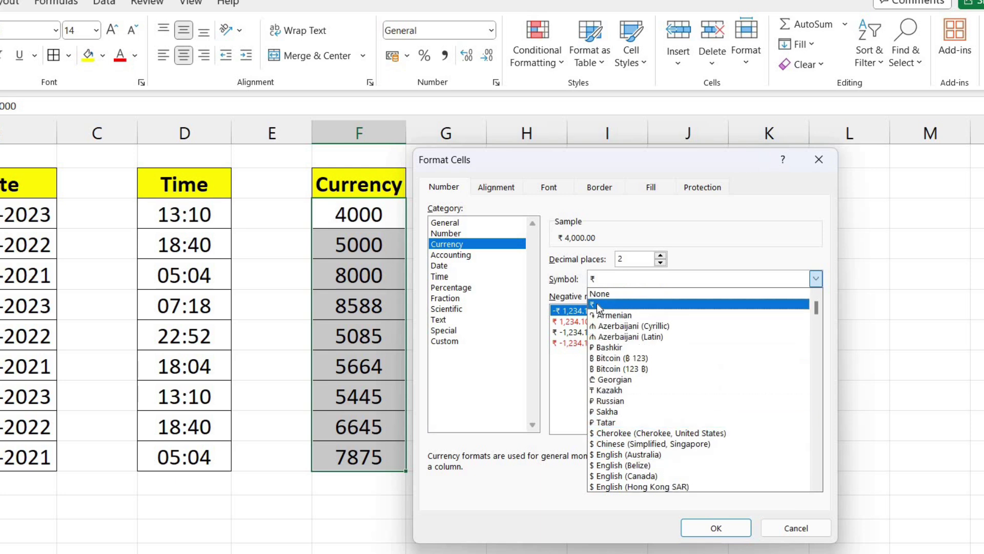
{"action": "left_click", "coordinate": [598, 305]}
{"action": "double_click", "coordinate": [629, 259]}
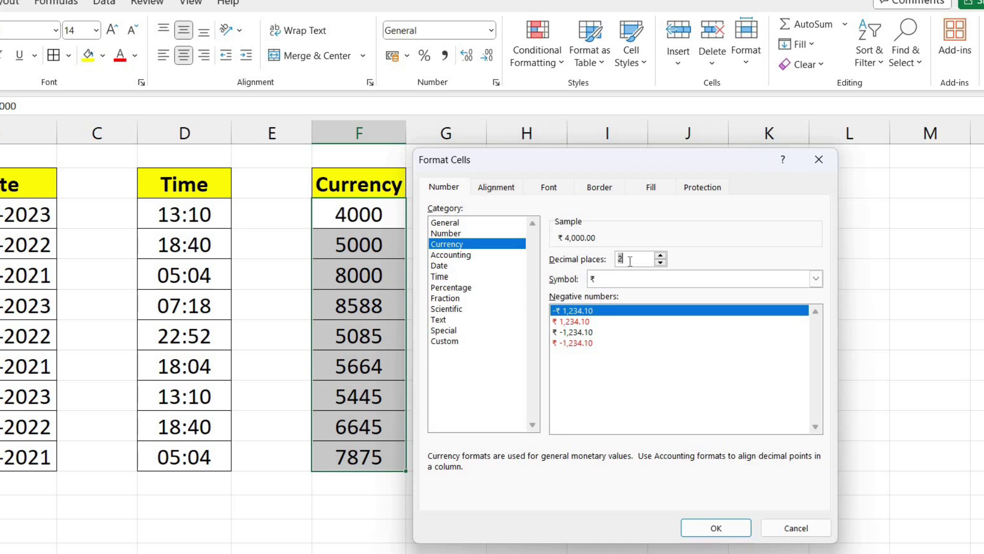
{"action": "left_click", "coordinate": [633, 259]}
{"action": "left_click", "coordinate": [661, 262]}
{"action": "left_click", "coordinate": [661, 263]}
{"action": "left_click", "coordinate": [660, 256]}
{"action": "left_click", "coordinate": [661, 255]}
{"action": "left_click", "coordinate": [702, 519]}
{"action": "left_click", "coordinate": [716, 527]}
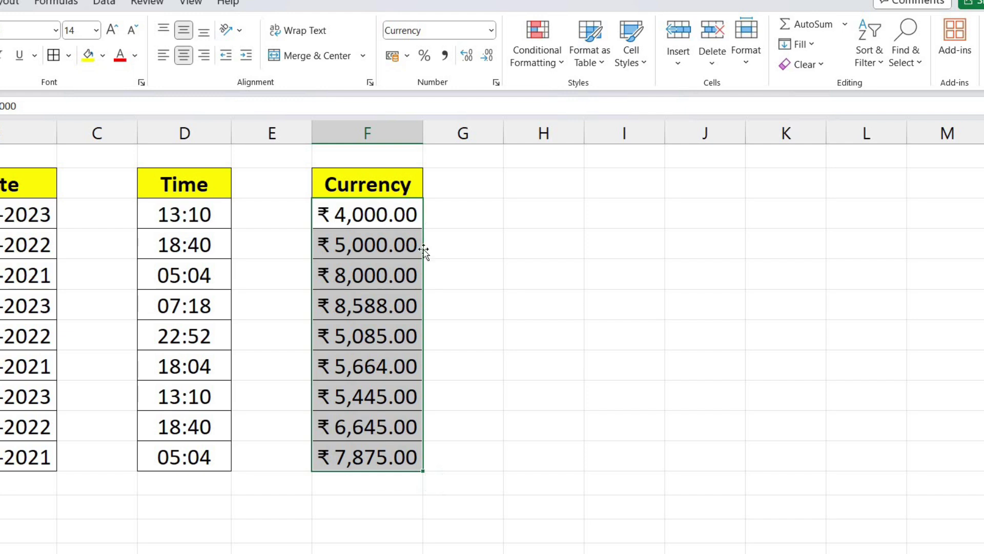
{"action": "key", "text": "Right"}
{"action": "key", "text": "Right"}
{"action": "key", "text": "Down"}
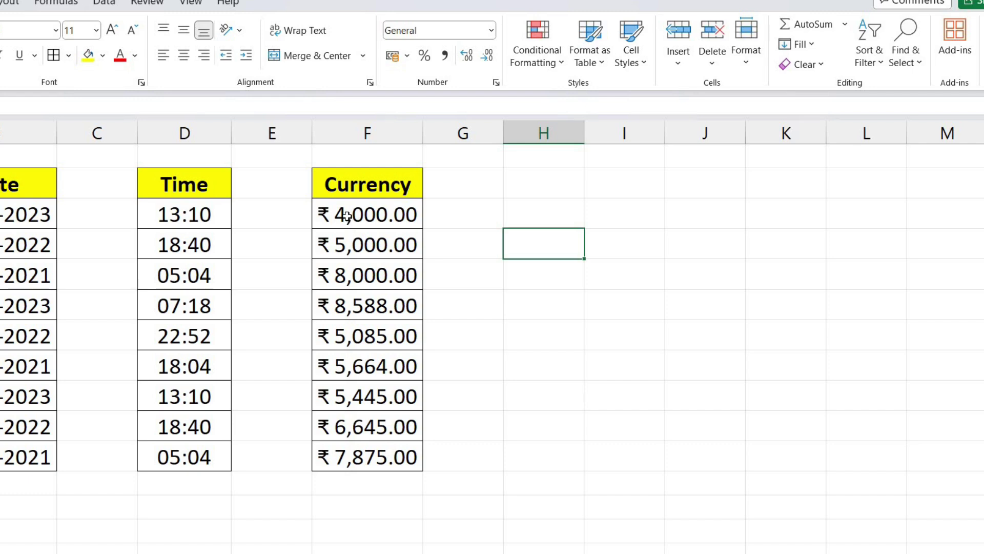
{"action": "left_click_drag", "start_coordinate": [348, 216], "coordinate": [356, 456]}
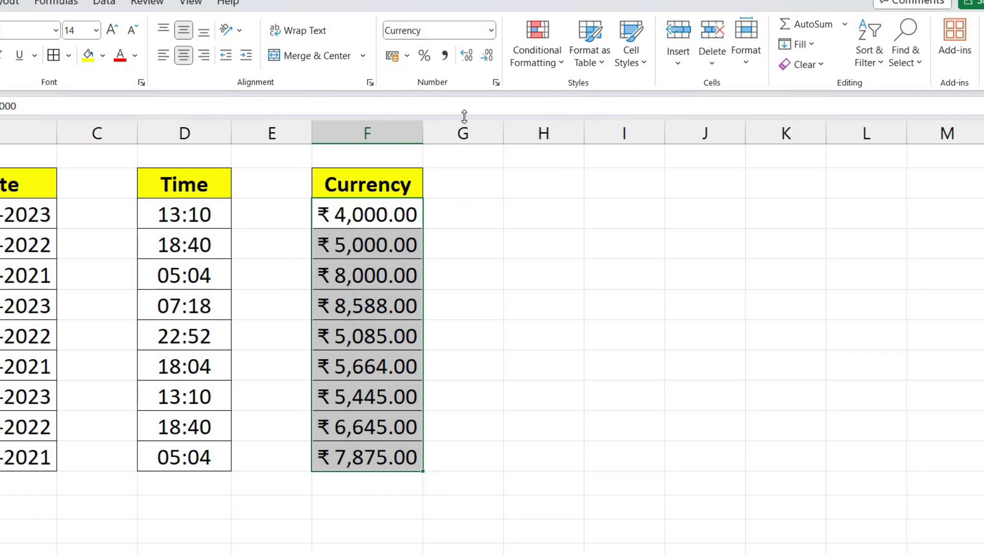
Switch the amounts to General, then Currency, then back to General, showing plain 4000–7875.
{"action": "left_click", "coordinate": [452, 30]}
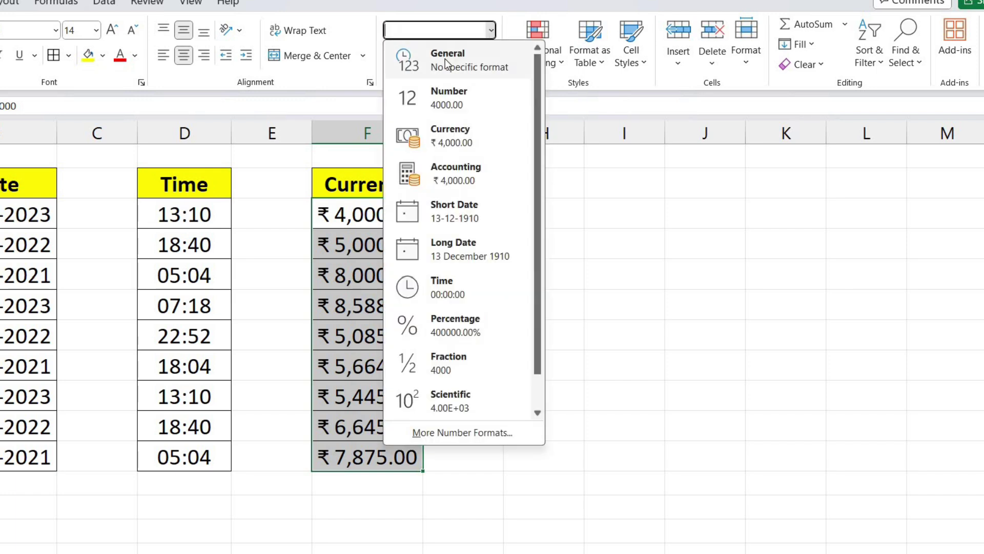
{"action": "left_click", "coordinate": [445, 59]}
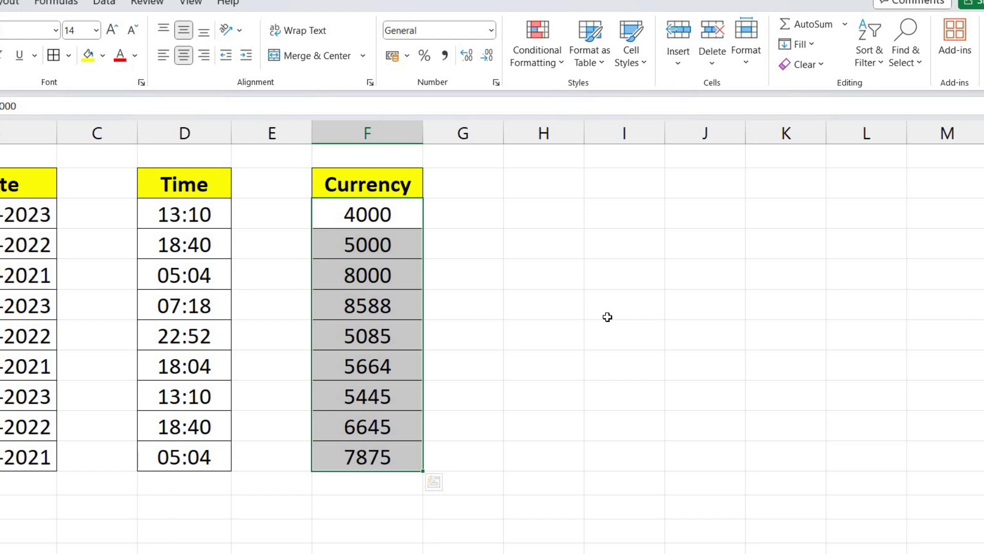
{"action": "left_click", "coordinate": [493, 31]}
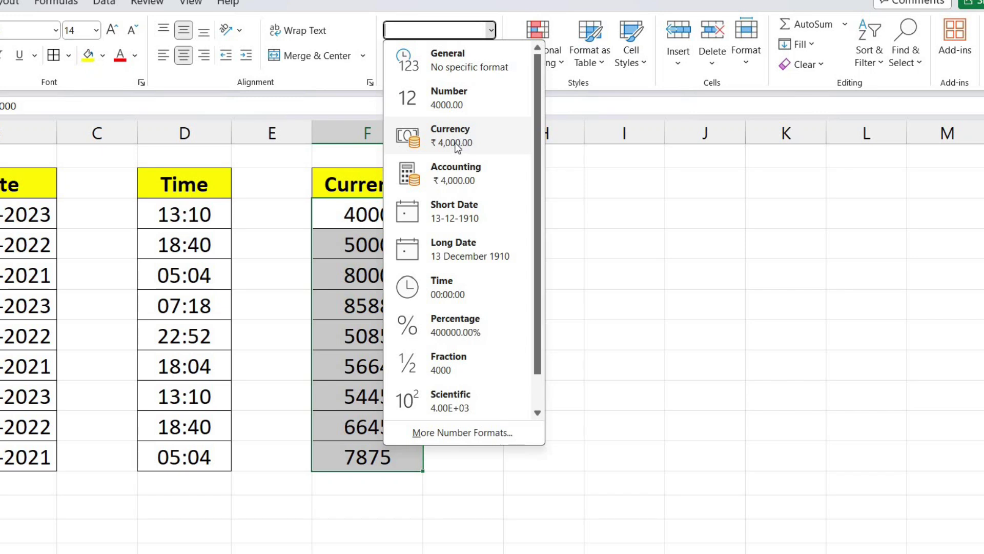
{"action": "left_click", "coordinate": [455, 139]}
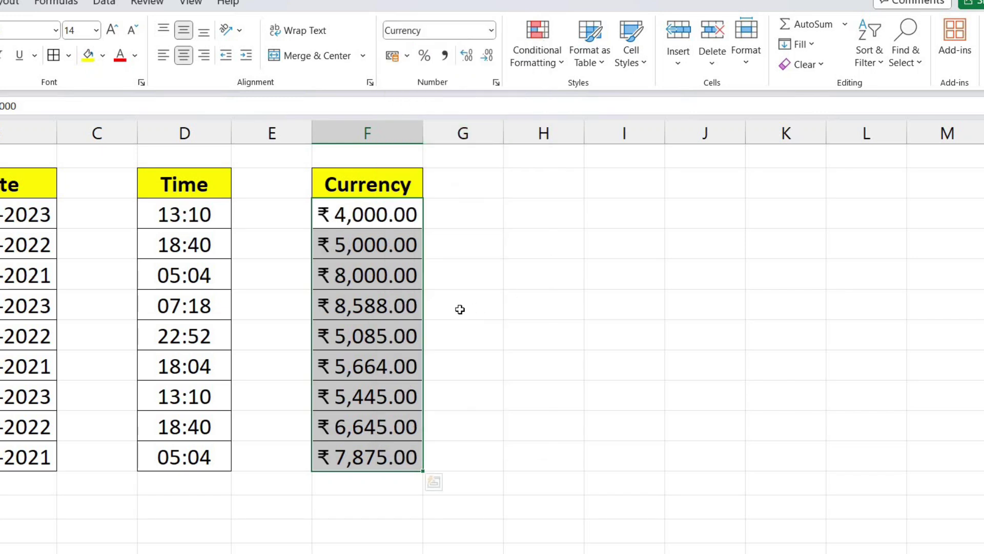
{"action": "left_click", "coordinate": [491, 30]}
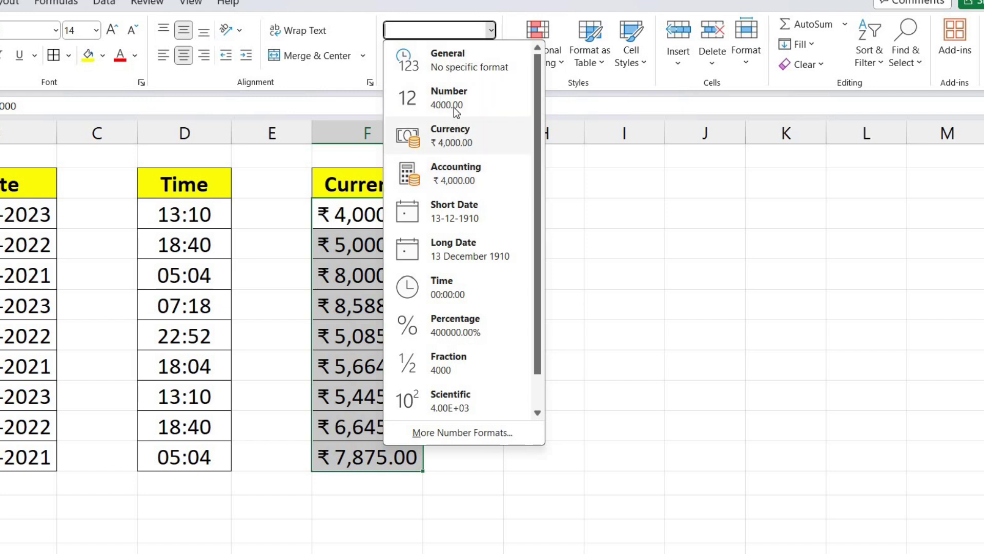
{"action": "left_click", "coordinate": [447, 59]}
{"action": "left_click", "coordinate": [488, 219]}
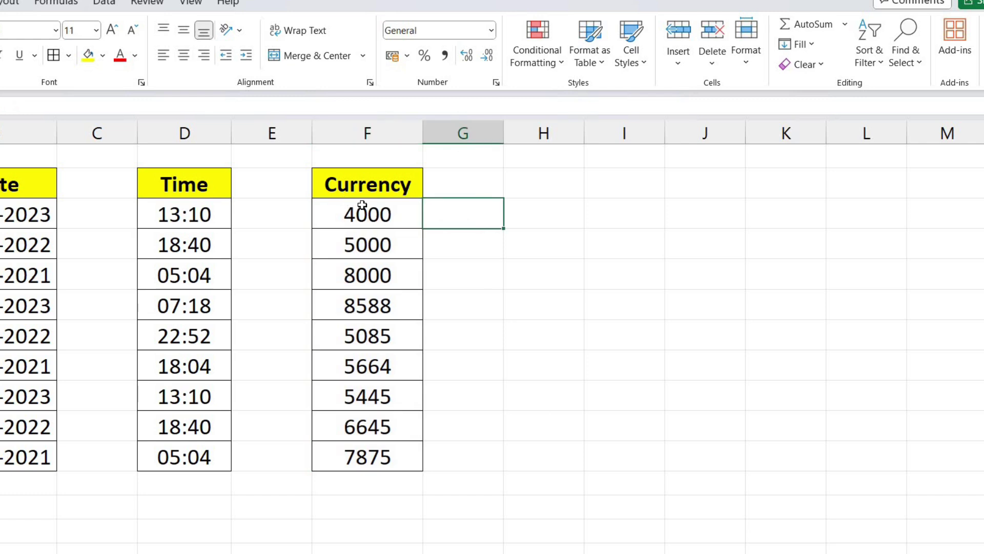
Apply Comma Style to the amounts (4,000.00), then change F3 to 40000 and undo it.
{"action": "left_click_drag", "start_coordinate": [362, 205], "coordinate": [371, 462]}
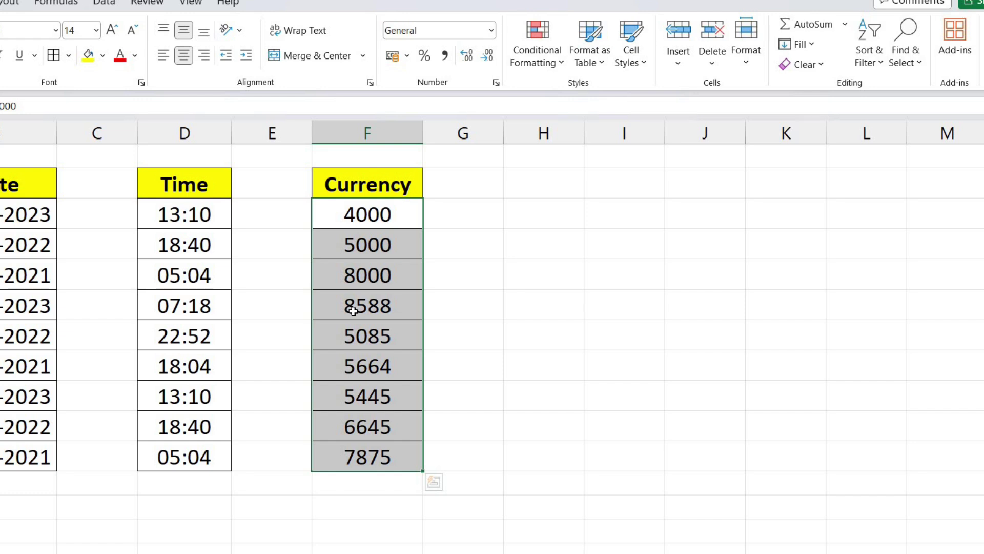
{"action": "left_click", "coordinate": [445, 58]}
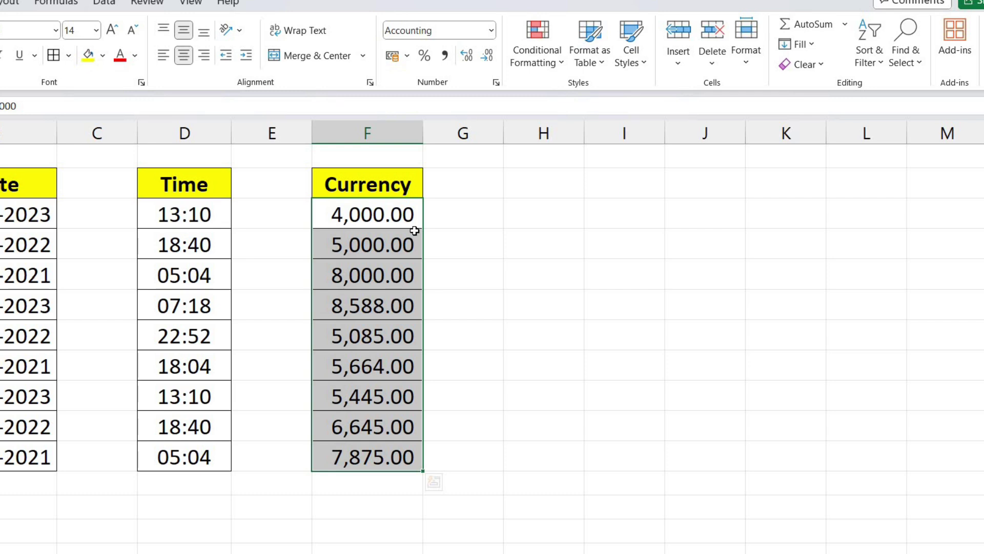
{"action": "double_click", "coordinate": [382, 215]}
{"action": "left_click", "coordinate": [399, 218]}
{"action": "type", "text": "0"}
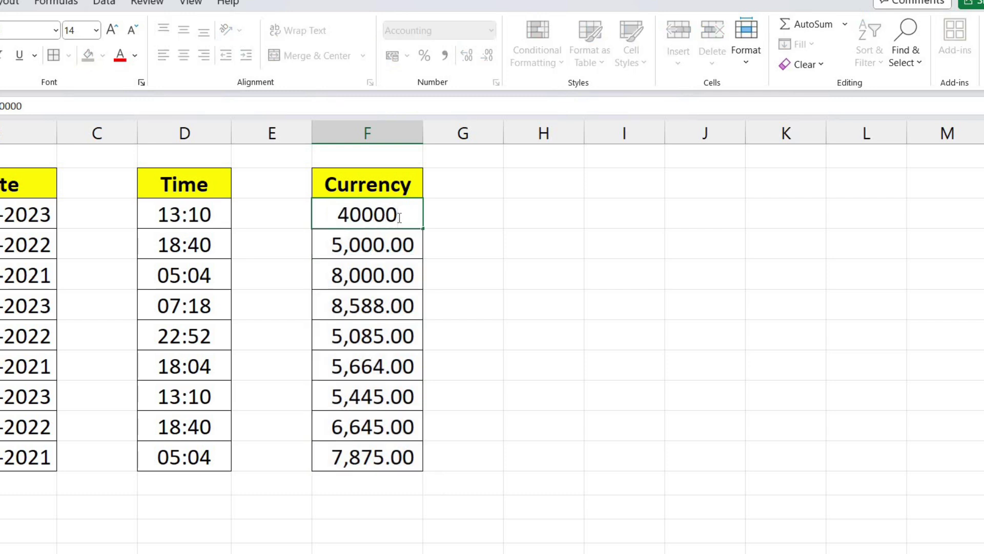
{"action": "left_click", "coordinate": [463, 265]}
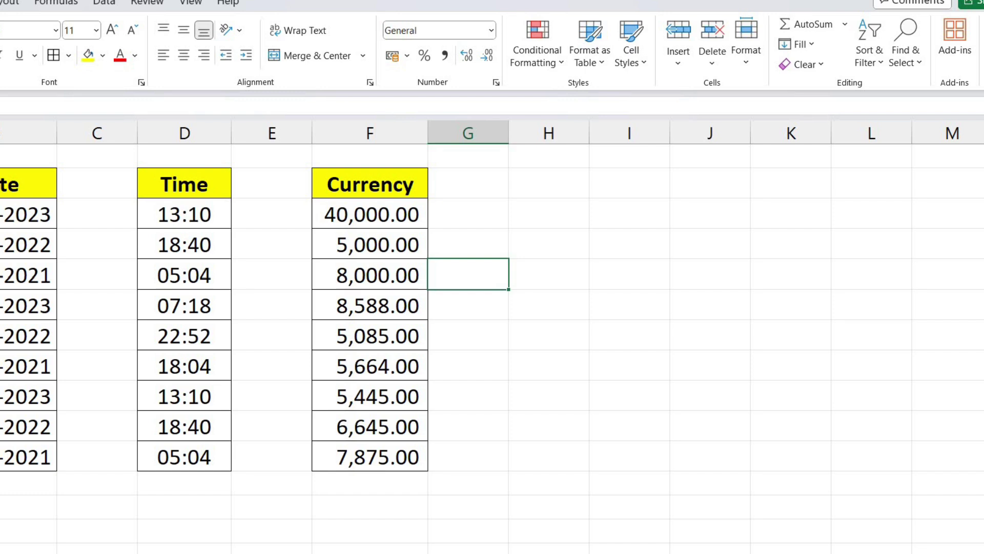
{"action": "key", "text": "ctrl+z"}
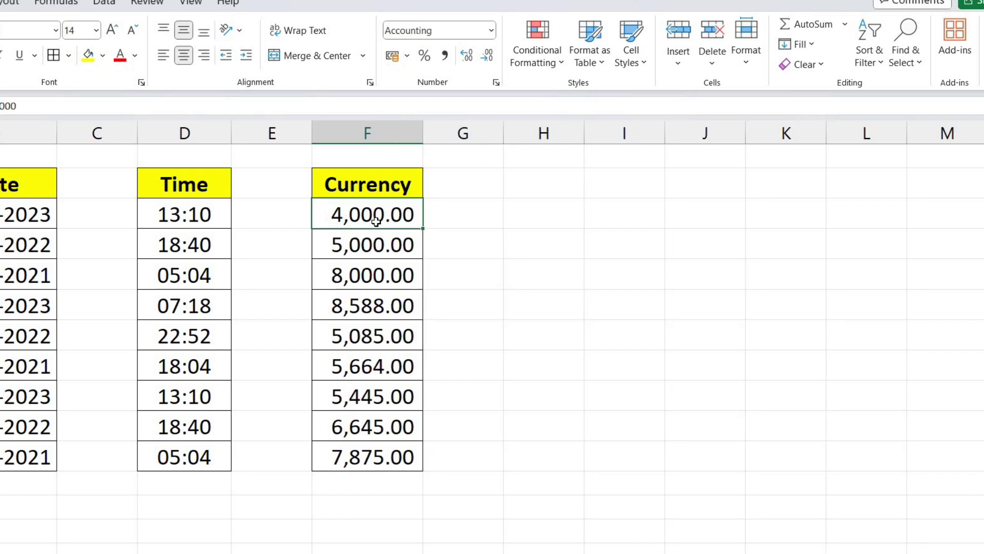
Try General and ₹ Accounting on the amounts, ending back on plain General numbers like 4000.
{"action": "left_click_drag", "start_coordinate": [377, 215], "coordinate": [358, 465]}
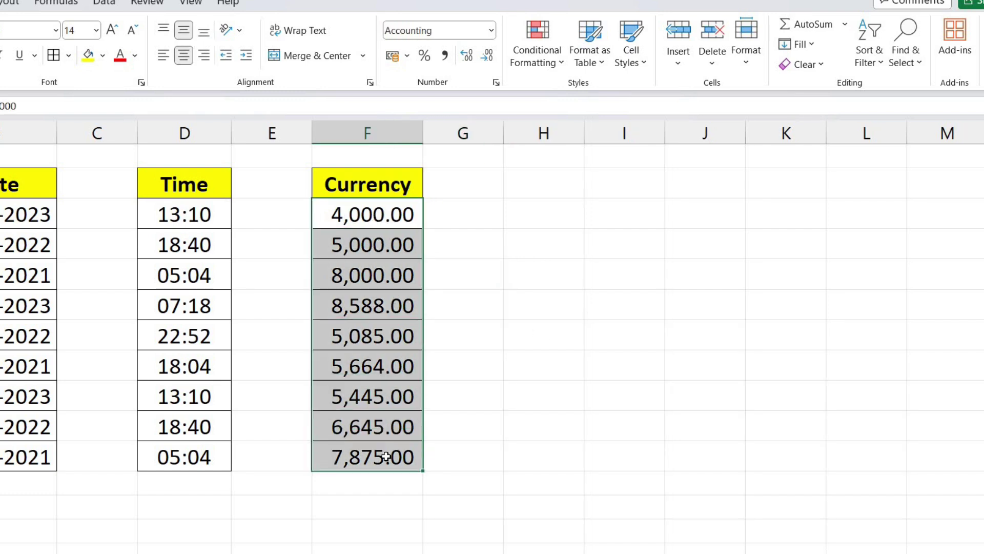
{"action": "left_click", "coordinate": [491, 31]}
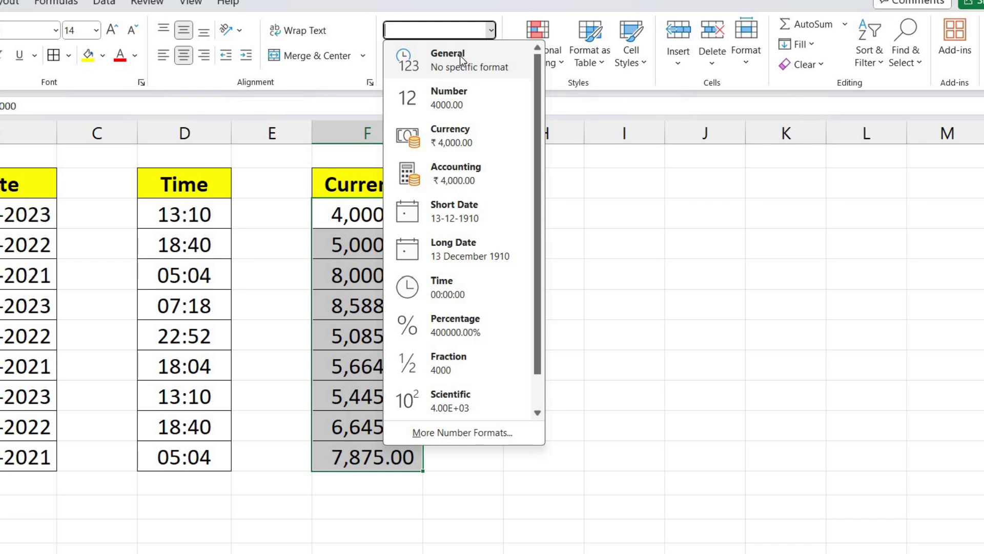
{"action": "left_click", "coordinate": [459, 56]}
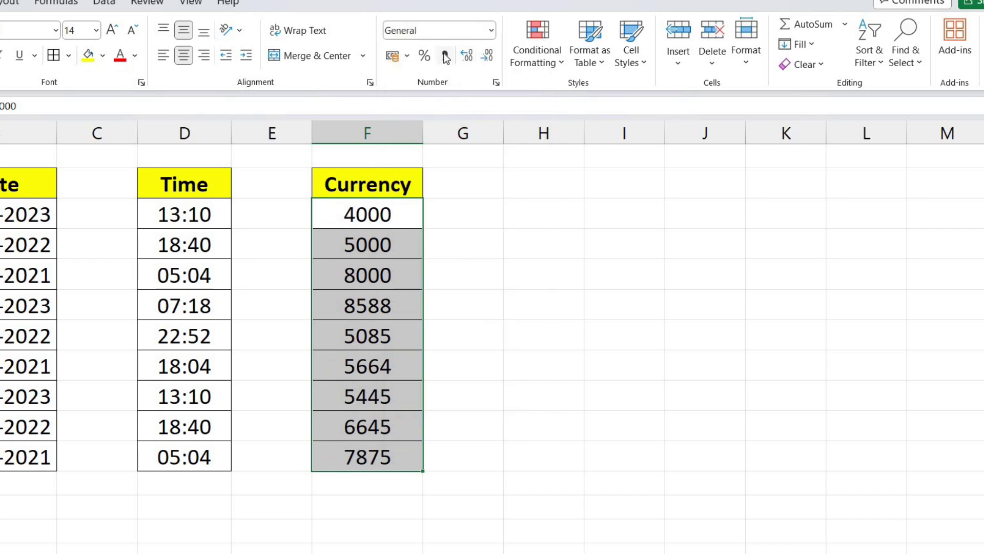
{"action": "left_click", "coordinate": [491, 32]}
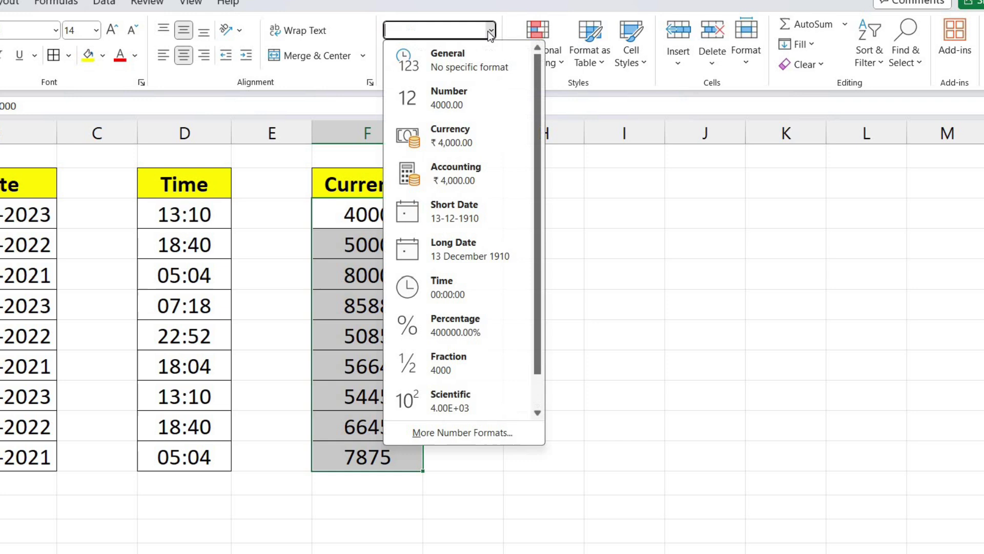
{"action": "left_click", "coordinate": [469, 183]}
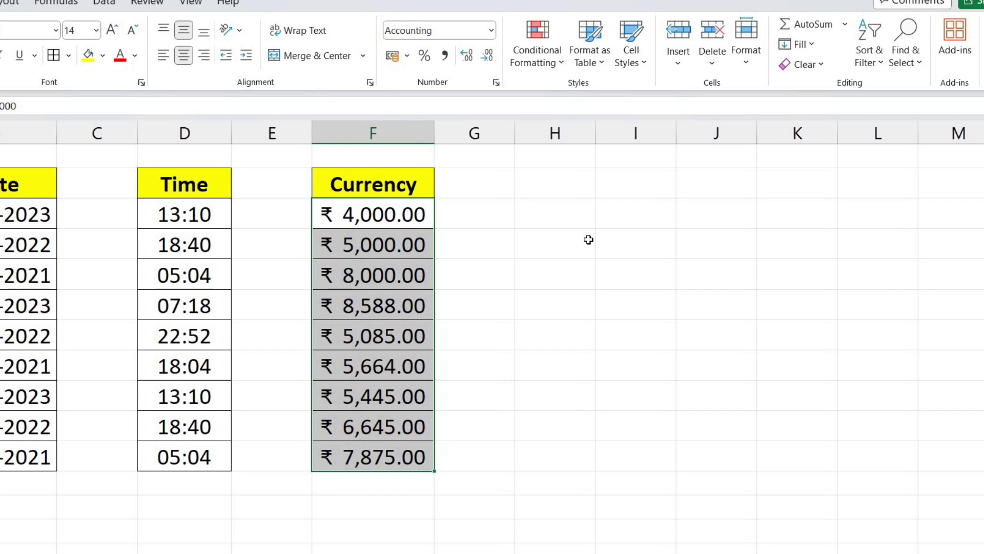
{"action": "left_click", "coordinate": [491, 31]}
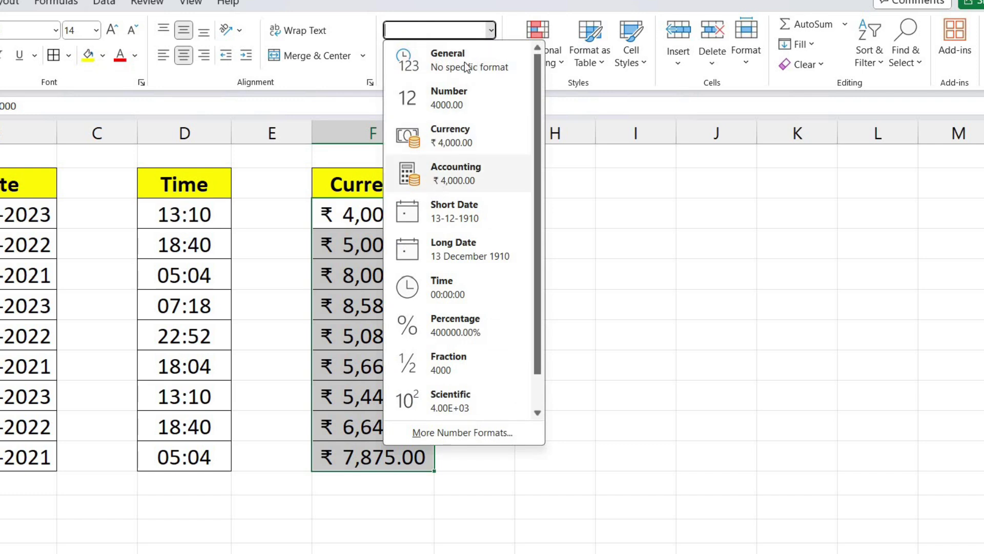
{"action": "left_click", "coordinate": [464, 62]}
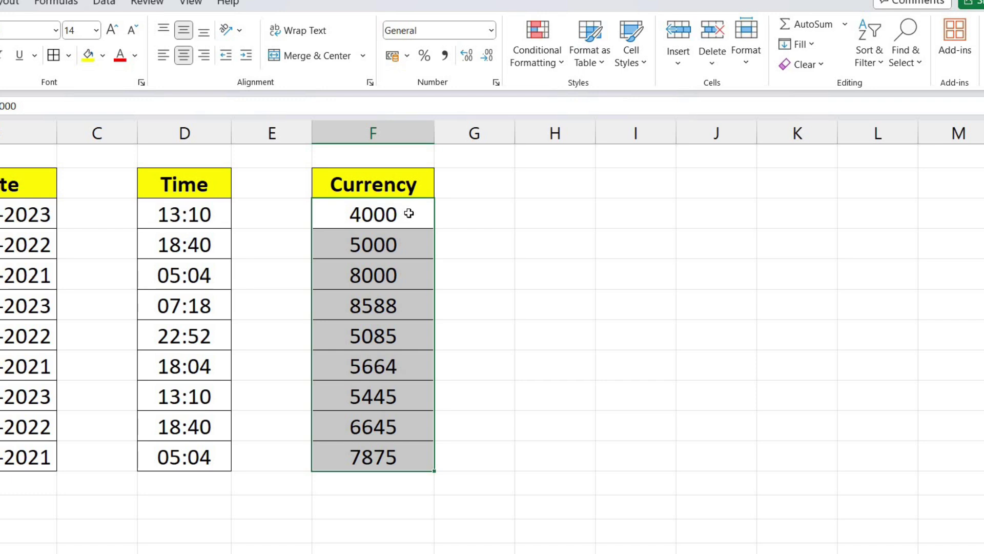
Add three decimal places to the amounts, then remove them again.
{"action": "left_click", "coordinate": [468, 57]}
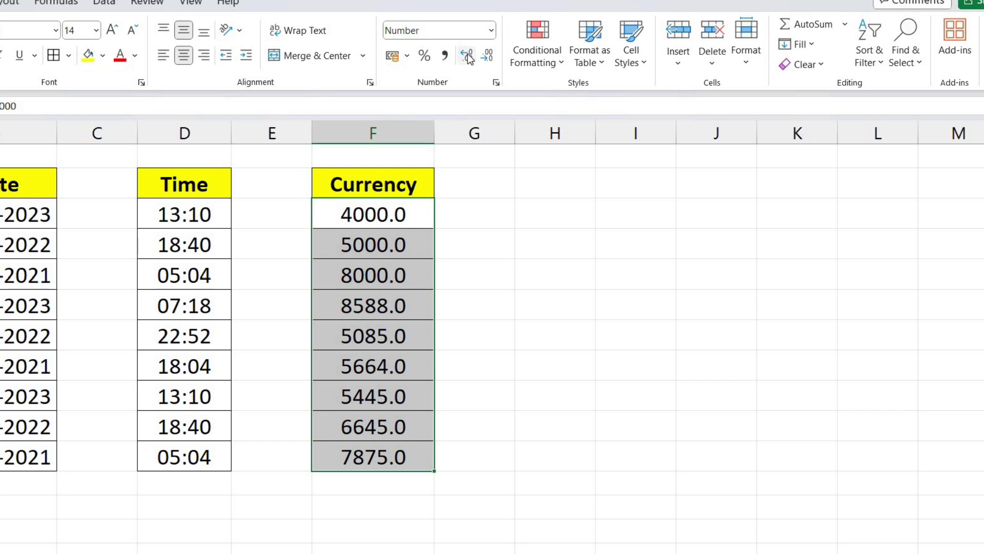
{"action": "left_click", "coordinate": [468, 57]}
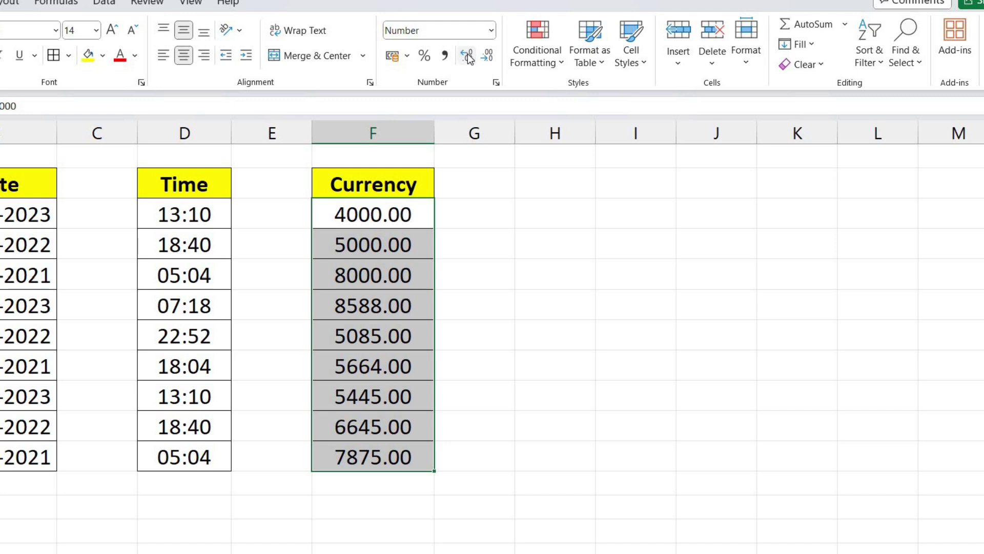
{"action": "left_click", "coordinate": [468, 57]}
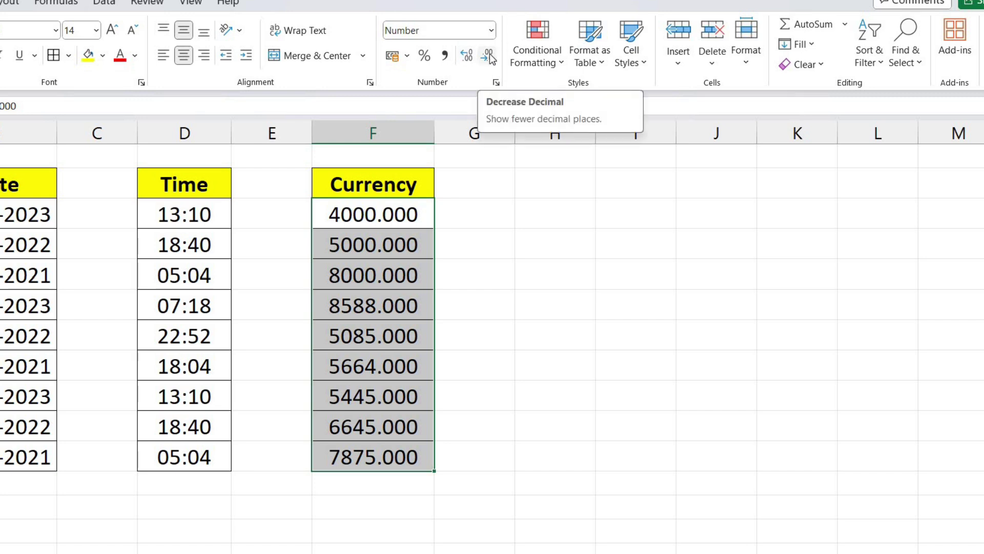
{"action": "left_click", "coordinate": [488, 55]}
{"action": "left_click", "coordinate": [488, 55]}
{"action": "left_click", "coordinate": [489, 54]}
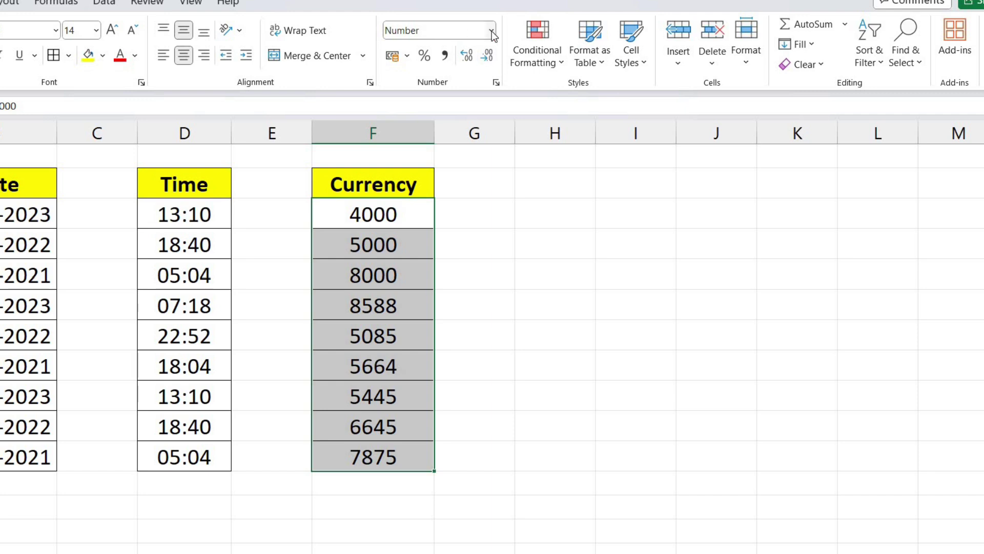
Set the amounts to Number format with two decimals, such as 4000.00 and 7875.00.
{"action": "left_click", "coordinate": [491, 33]}
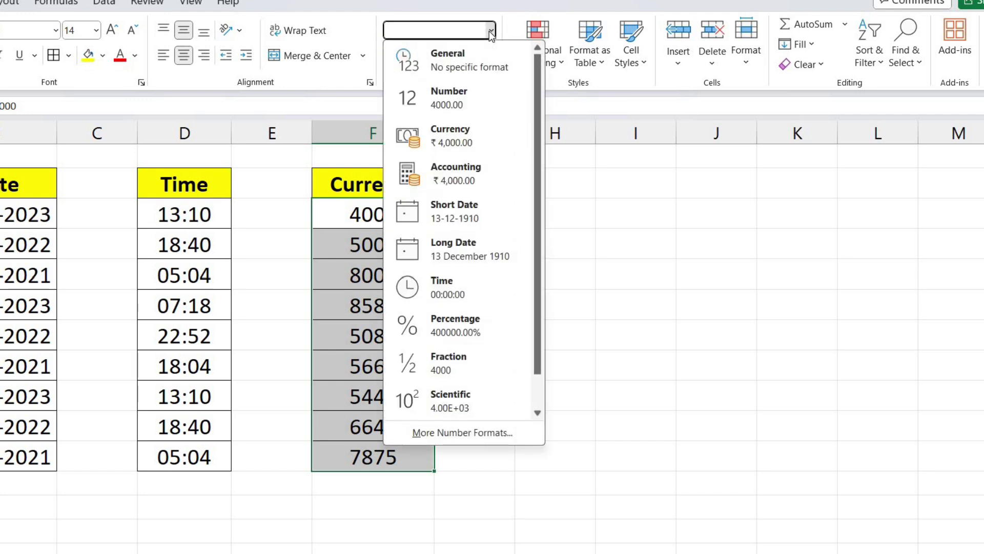
{"action": "left_click", "coordinate": [456, 102]}
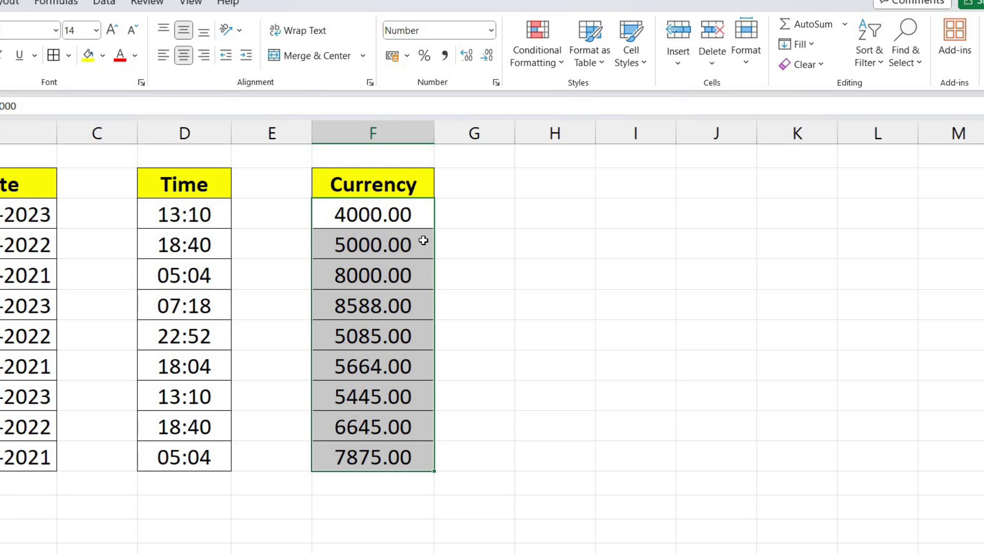
{"action": "left_click", "coordinate": [491, 31]}
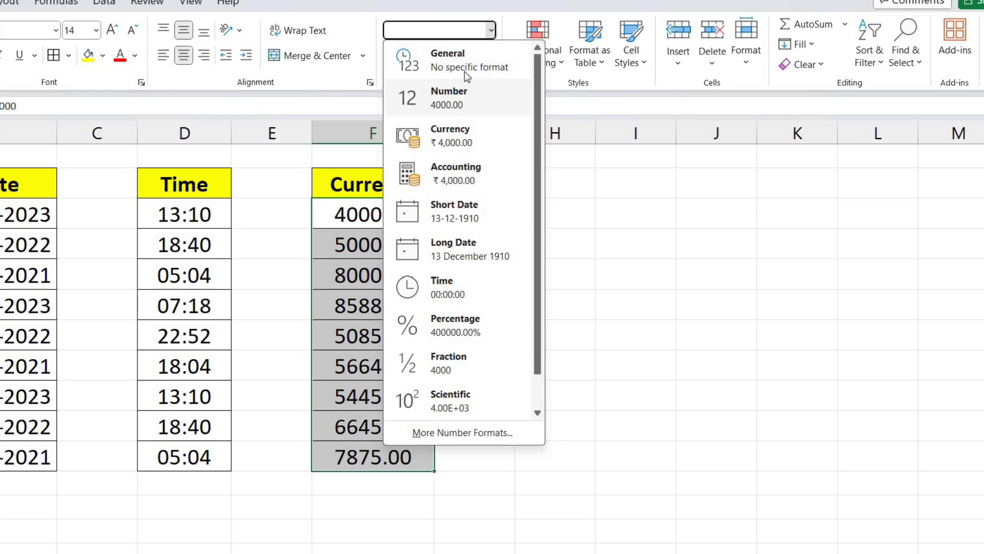
{"action": "left_click", "coordinate": [448, 97]}
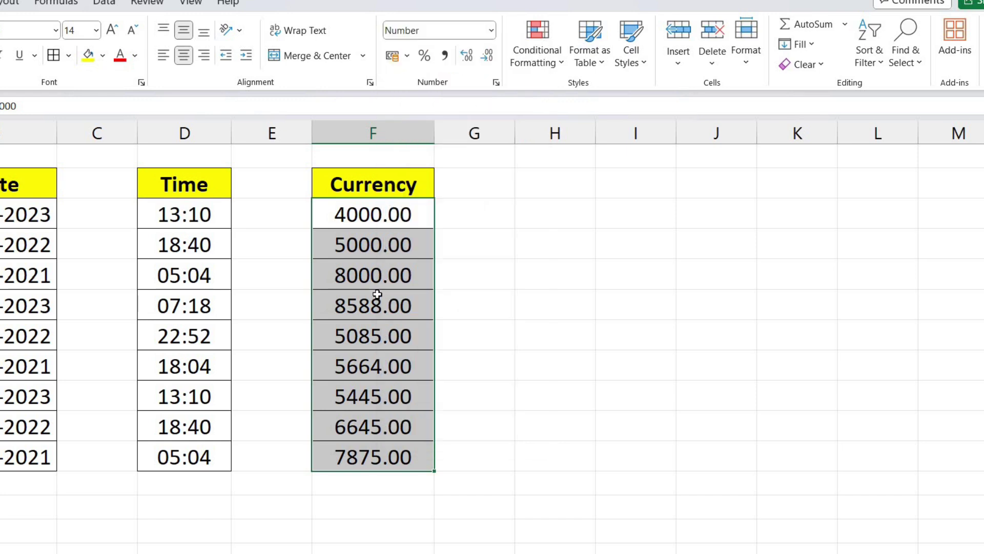
{"action": "left_click", "coordinate": [477, 233]}
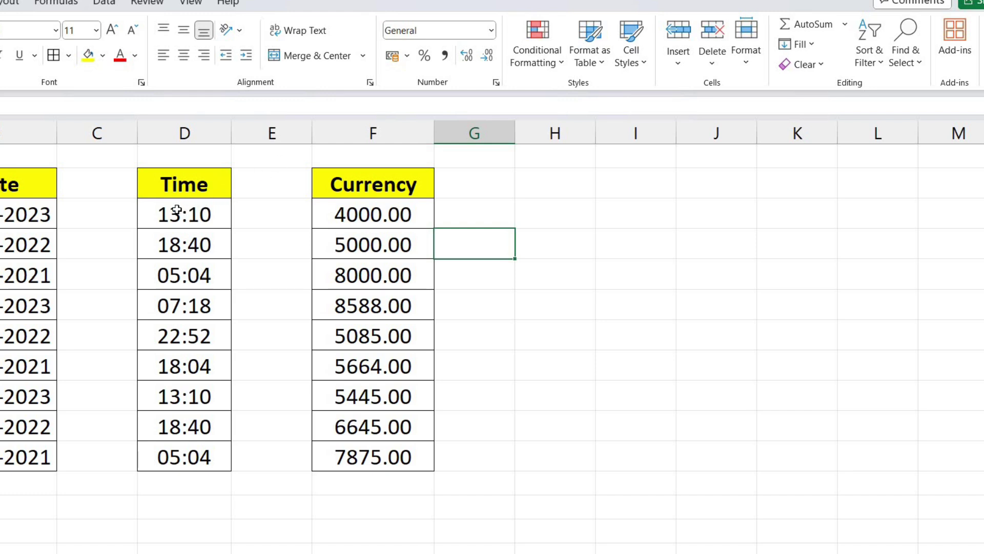
For the times in D4:D12, choose the 01:30 PM time type with English (India) locale.
{"action": "left_click_drag", "start_coordinate": [152, 208], "coordinate": [210, 453]}
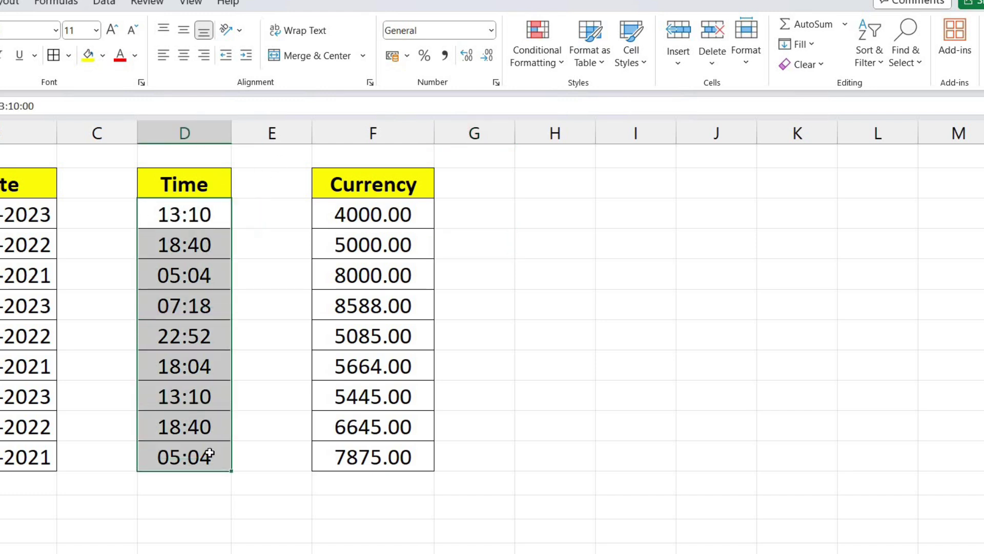
{"action": "left_click", "coordinate": [496, 82]}
{"action": "left_click_drag", "start_coordinate": [521, 155], "coordinate": [488, 155]}
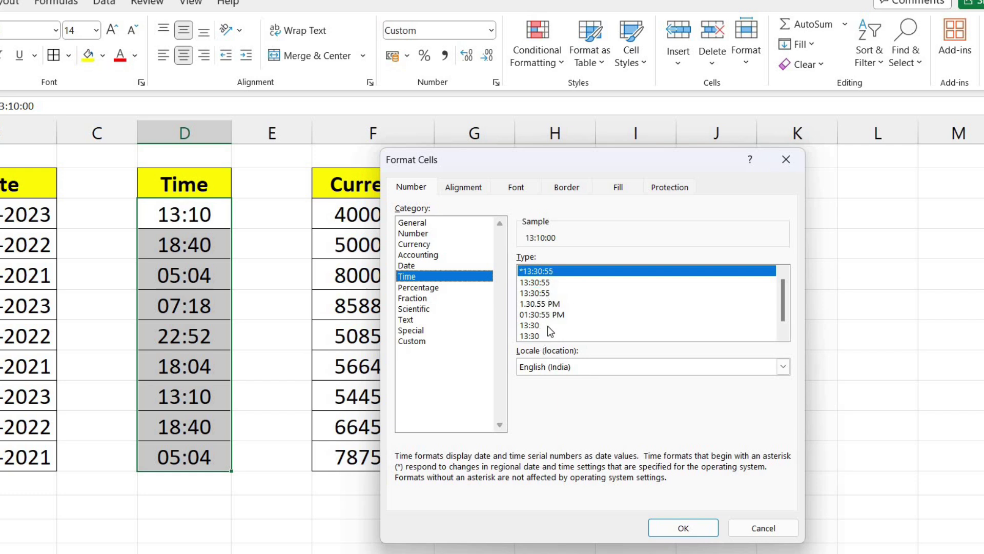
{"action": "left_click", "coordinate": [544, 305]}
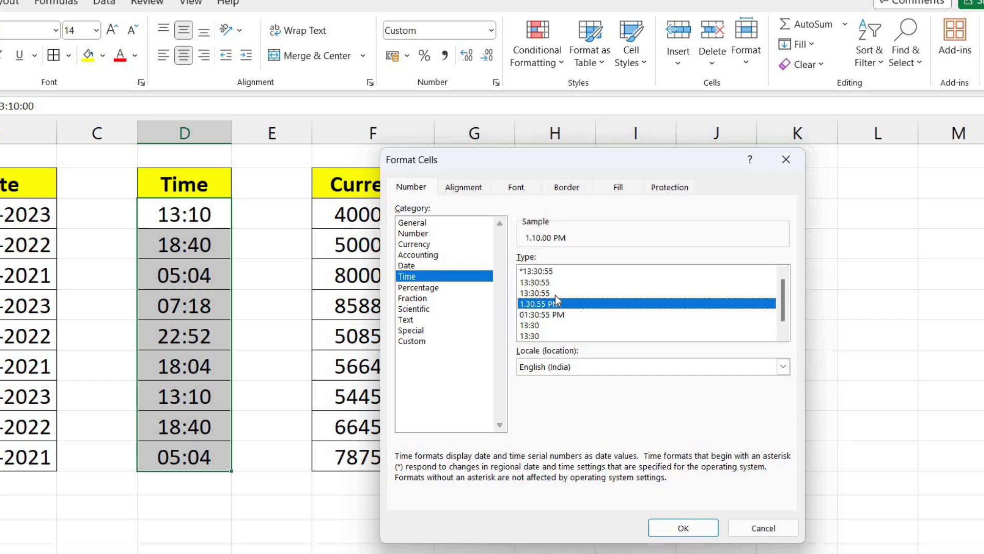
{"action": "left_click", "coordinate": [551, 315]}
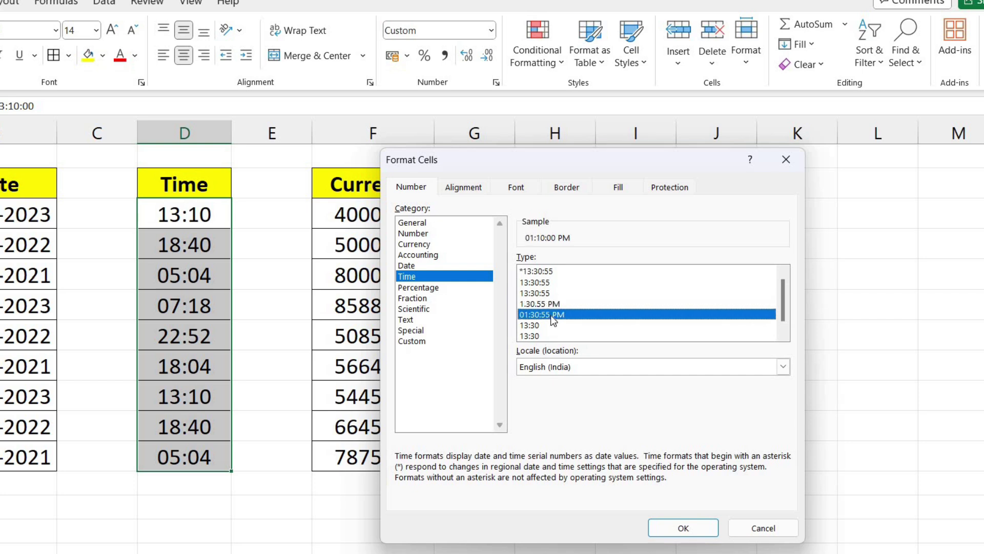
{"action": "left_click", "coordinate": [533, 325]}
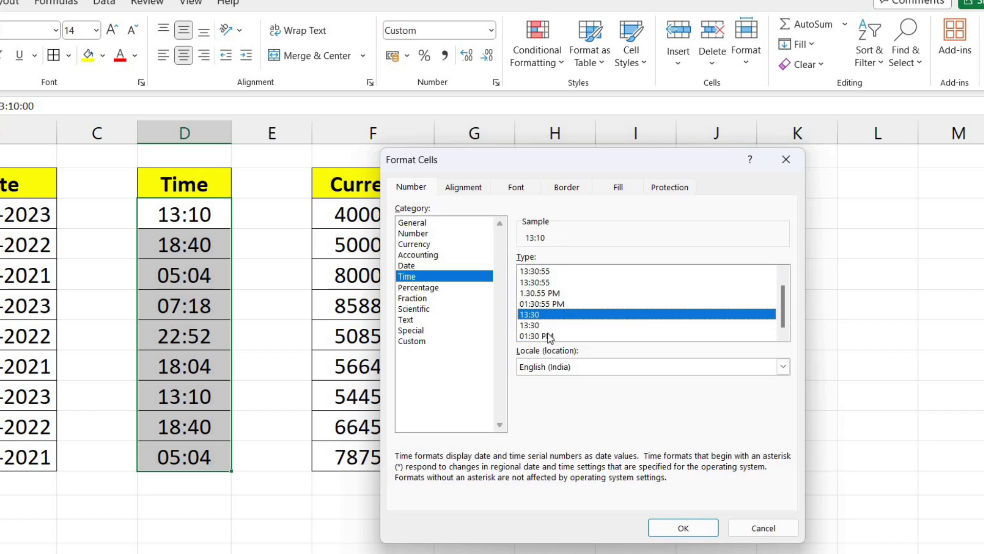
{"action": "left_click", "coordinate": [550, 336]}
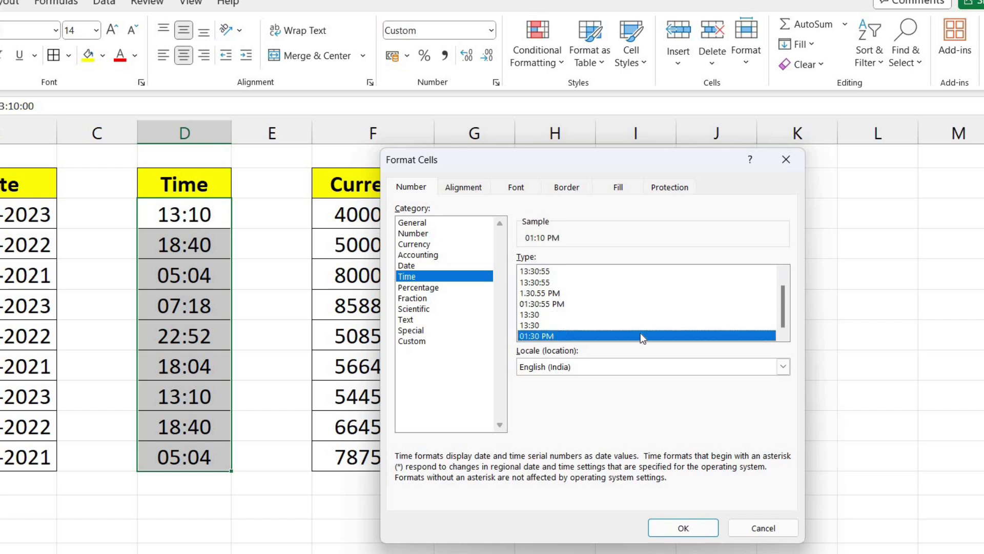
{"action": "left_click", "coordinate": [600, 369]}
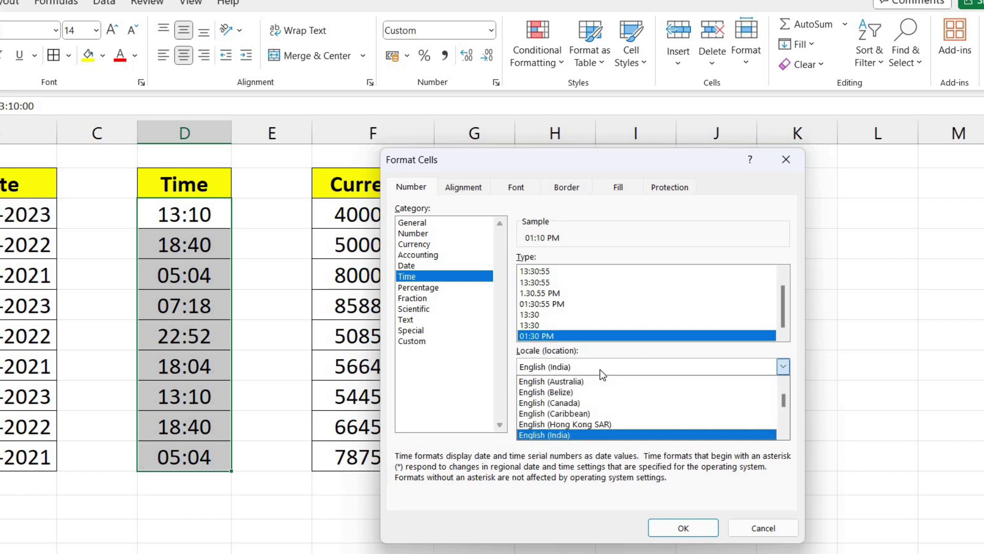
{"action": "left_click", "coordinate": [599, 369]}
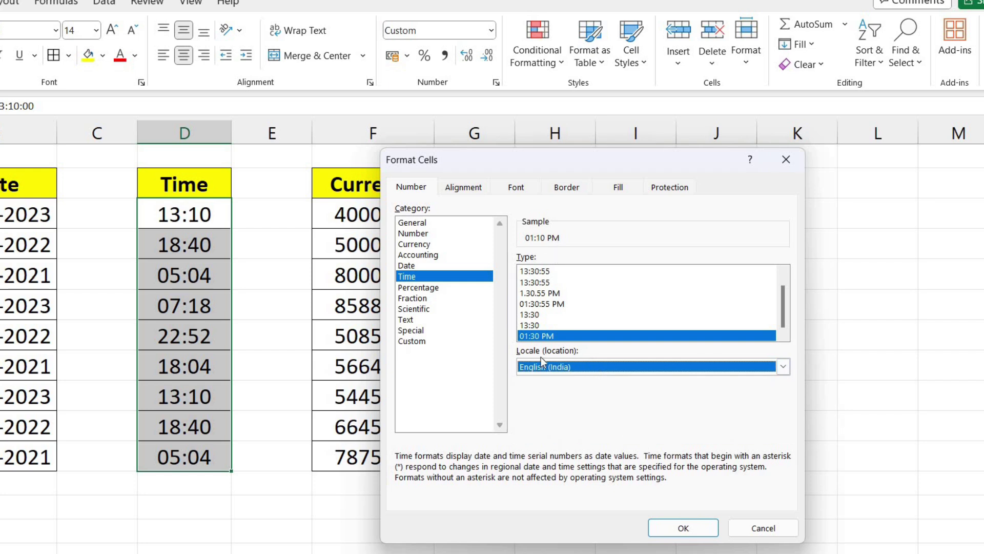
Apply the 01:30 PM style to the times, then try the 13:10:00 Time format.
{"action": "left_click", "coordinate": [692, 530]}
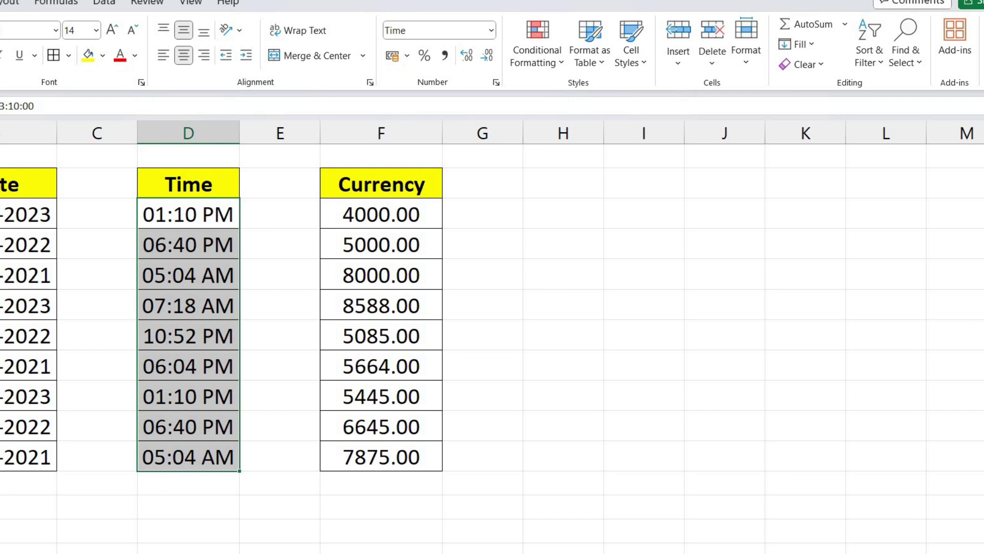
{"action": "left_click", "coordinate": [491, 30]}
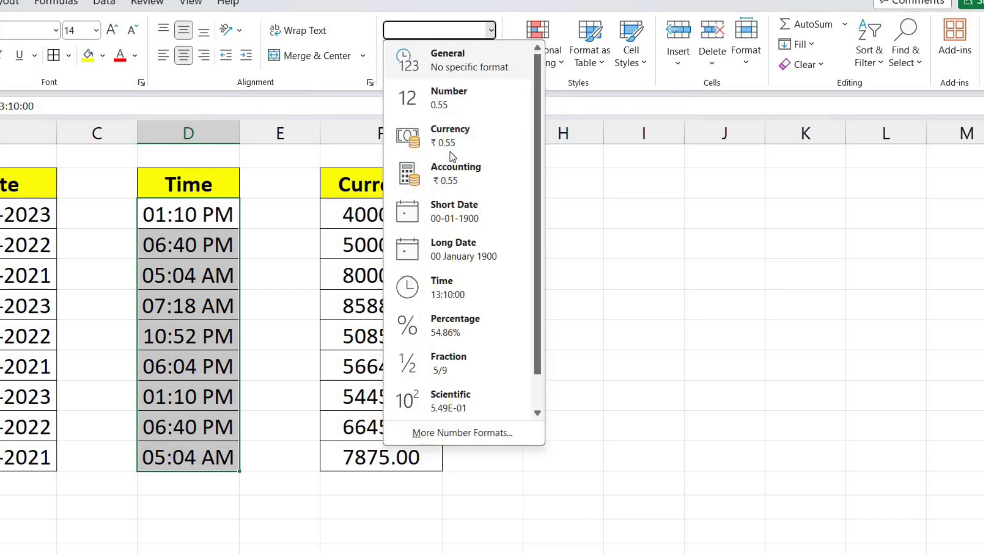
{"action": "left_click", "coordinate": [432, 285]}
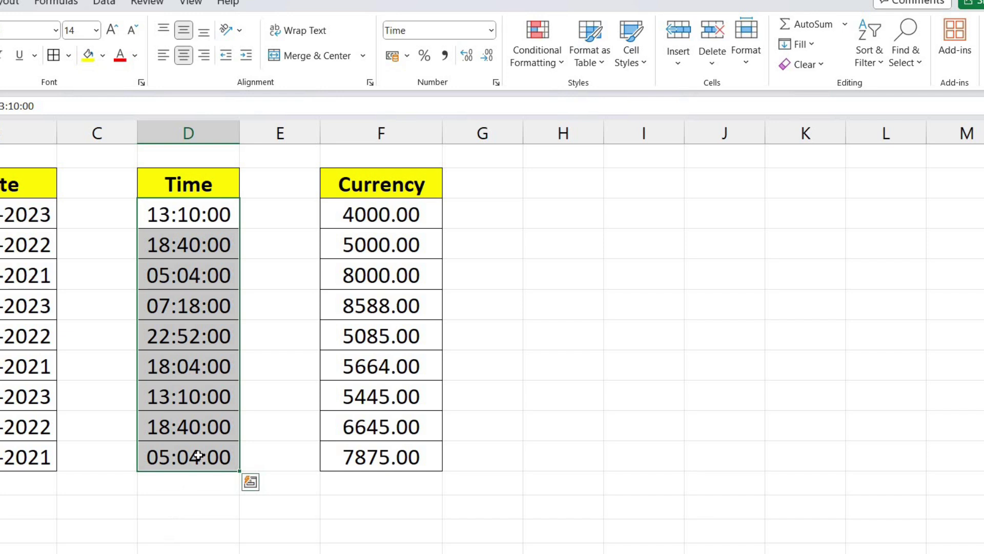
{"action": "left_click", "coordinate": [491, 31]}
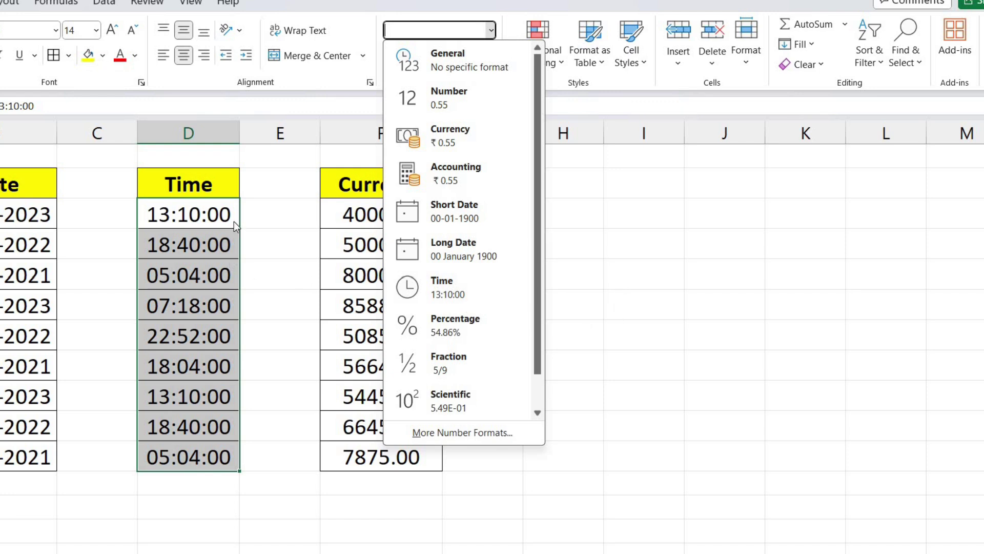
{"action": "left_click", "coordinate": [164, 229]}
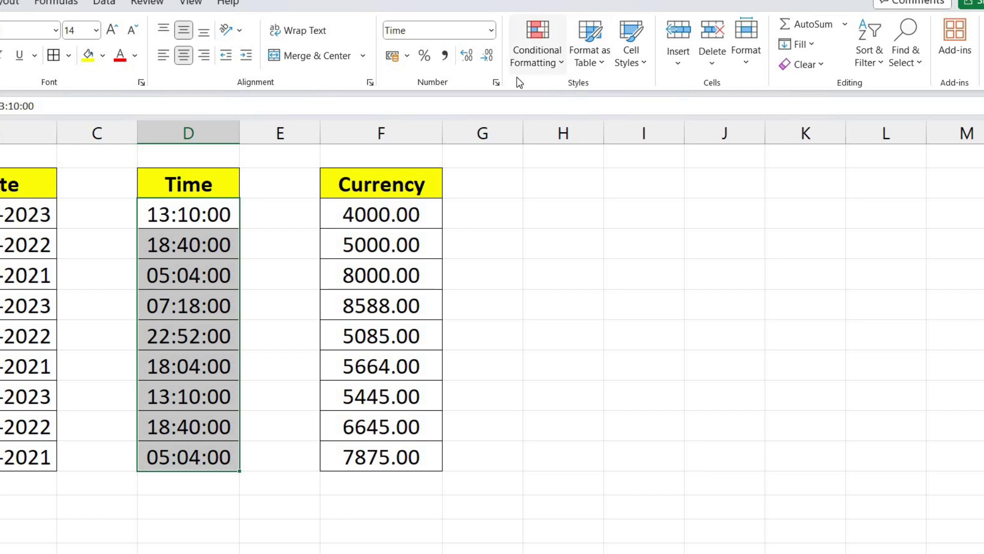
Reapply the 01:30 PM time type so times read like 01:10 PM and 05:04 AM.
{"action": "left_click", "coordinate": [496, 83]}
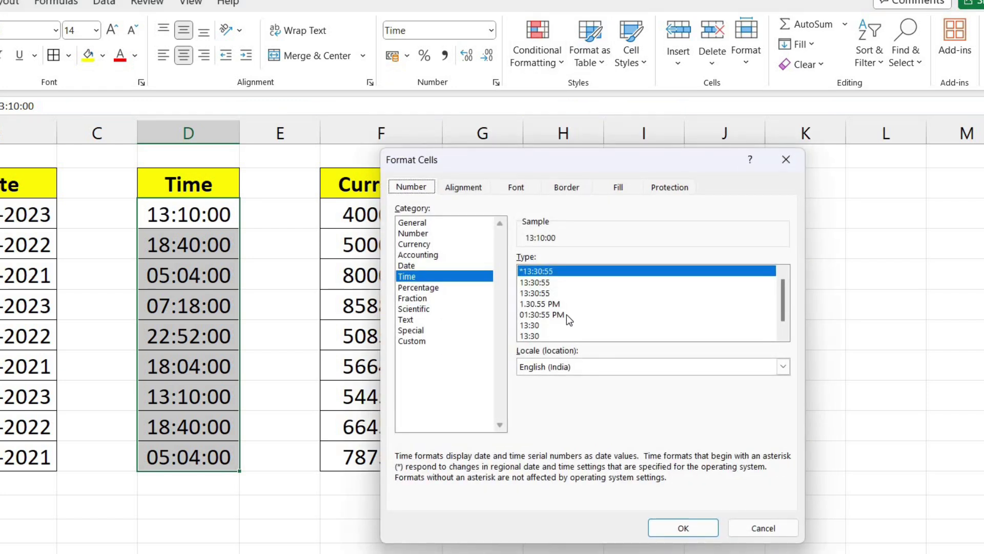
{"action": "scroll", "coordinate": [567, 315], "scroll_direction": "down", "scroll_amount": 1}
{"action": "left_click", "coordinate": [544, 335]}
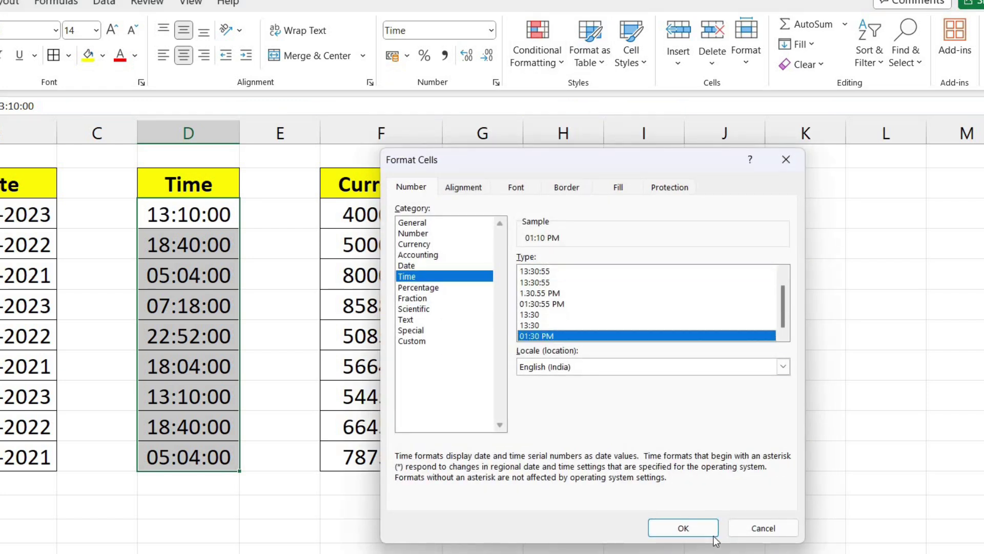
{"action": "left_click", "coordinate": [687, 528]}
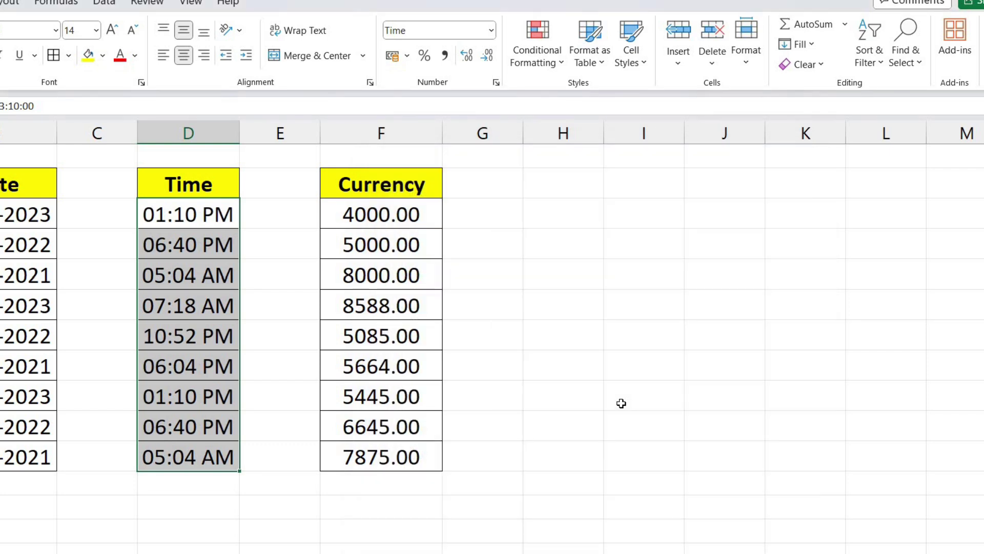
{"action": "left_click", "coordinate": [266, 255]}
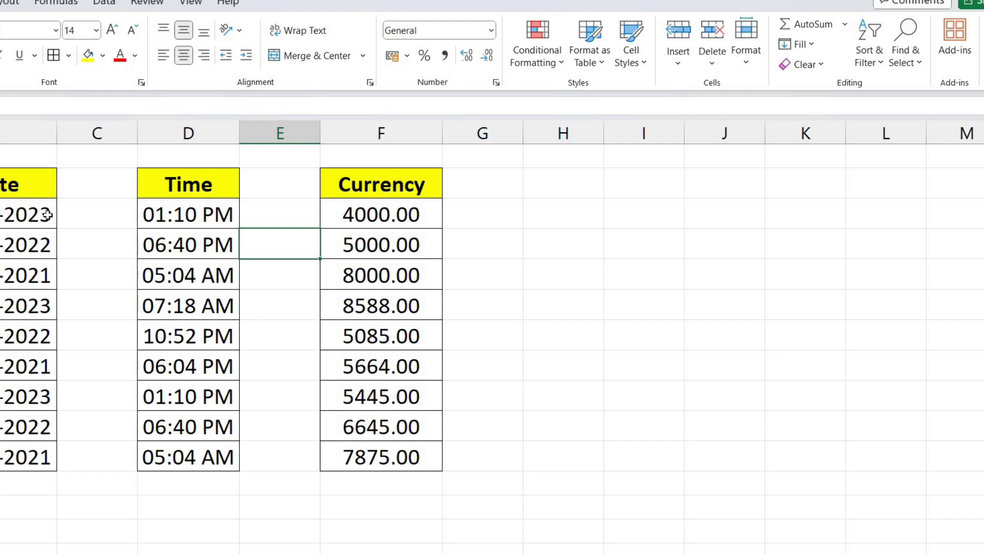
Show the dates in B3:B11 as Long Date, then revert to Short Date like 04-10-2023.
{"action": "left_click_drag", "start_coordinate": [8, 212], "coordinate": [14, 457]}
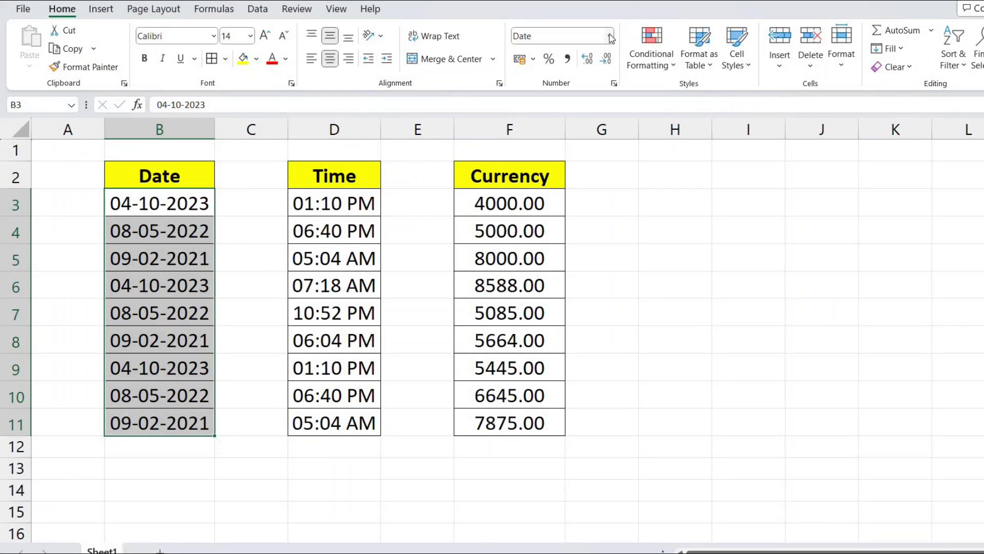
{"action": "left_click", "coordinate": [608, 37]}
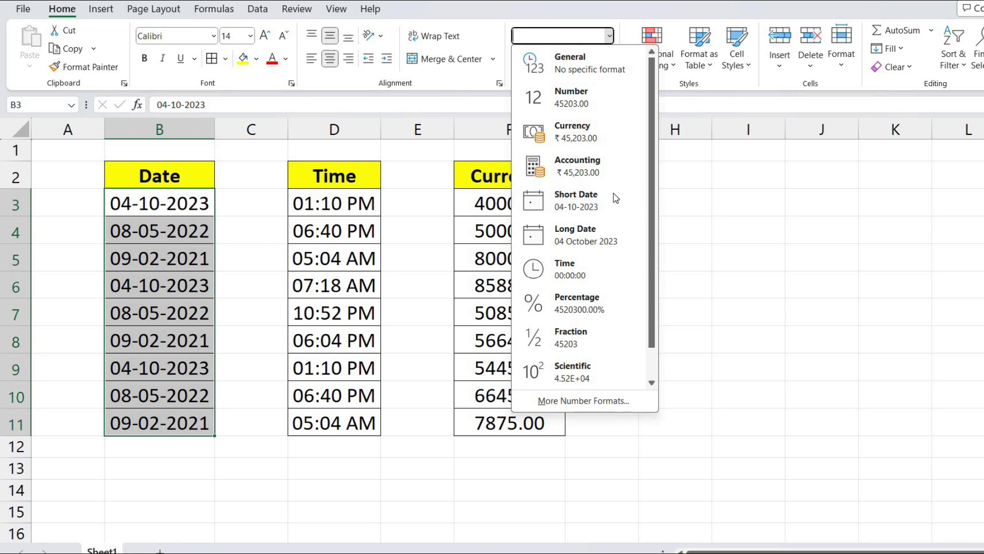
{"action": "left_click", "coordinate": [570, 195]}
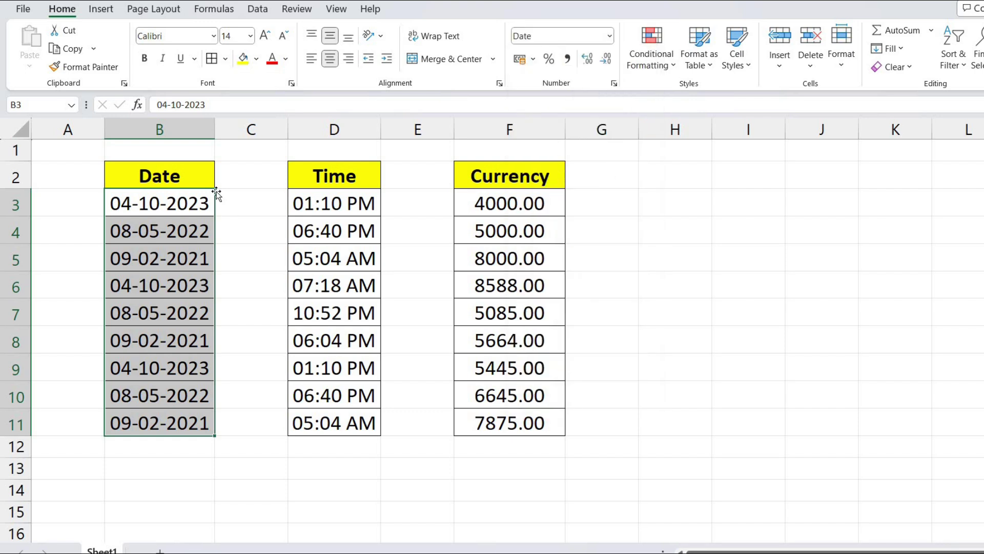
{"action": "left_click", "coordinate": [610, 36]}
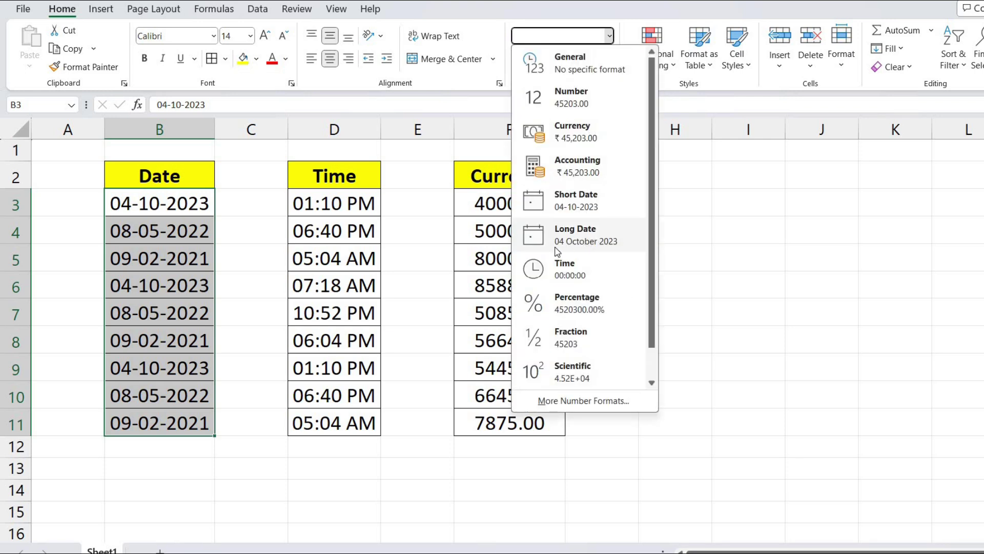
{"action": "left_click", "coordinate": [607, 241]}
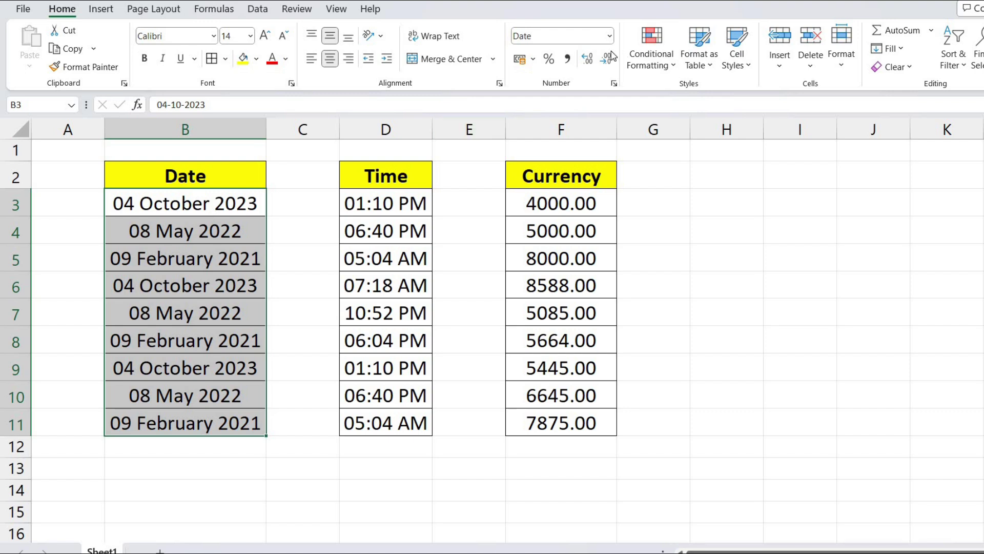
{"action": "left_click", "coordinate": [610, 35]}
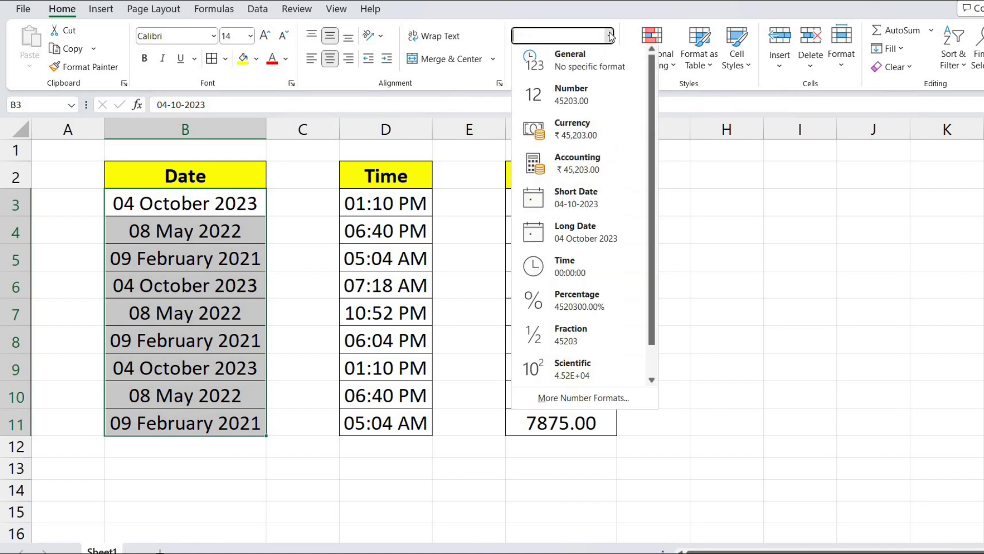
{"action": "left_click", "coordinate": [571, 202]}
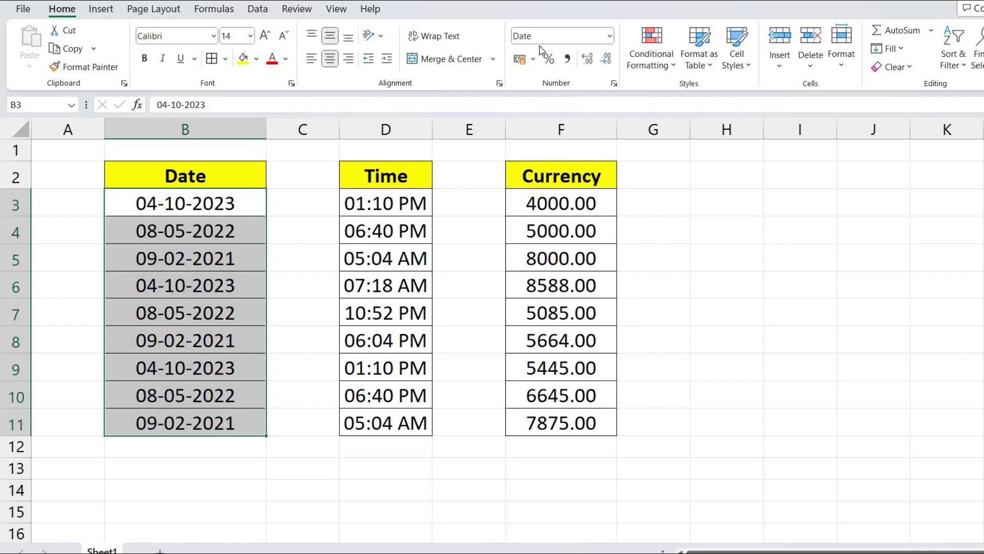
{"action": "left_click", "coordinate": [610, 37]}
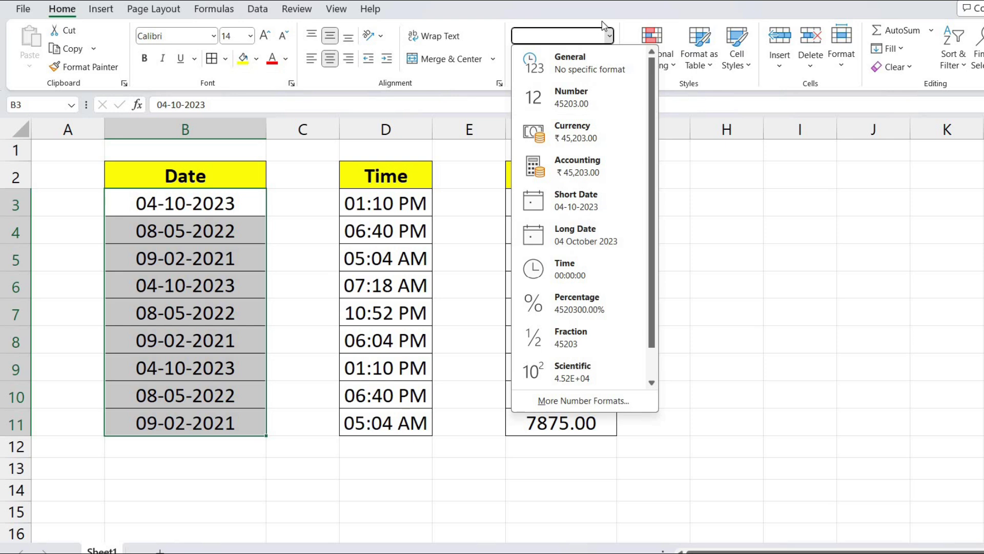
Apply the 'Wednesday, 14 March, 2012' date type with the Gregorian calendar to the dates.
{"action": "left_click", "coordinate": [609, 36]}
{"action": "left_click", "coordinate": [614, 83]}
{"action": "left_click_drag", "start_coordinate": [582, 156], "coordinate": [520, 152]}
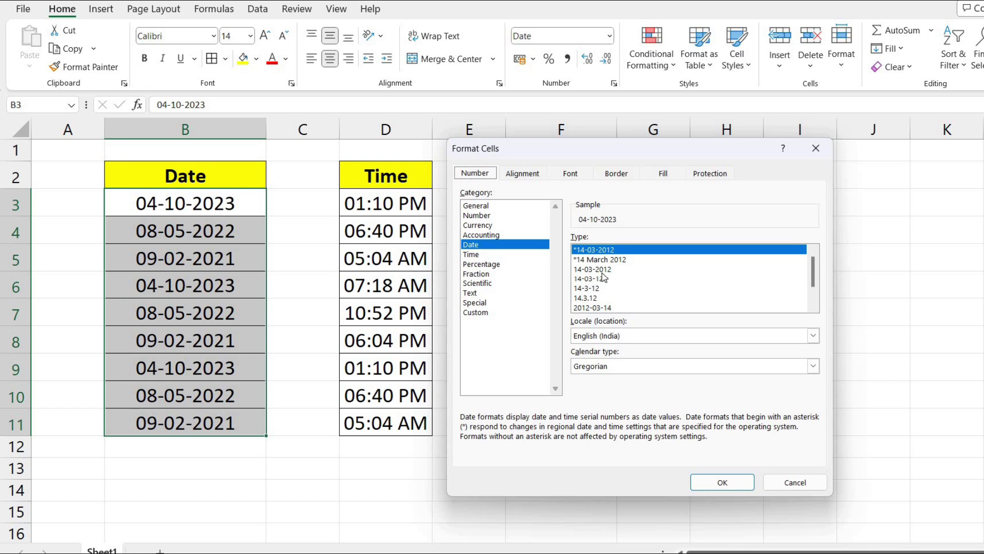
{"action": "scroll", "coordinate": [608, 276], "scroll_direction": "down", "scroll_amount": 1}
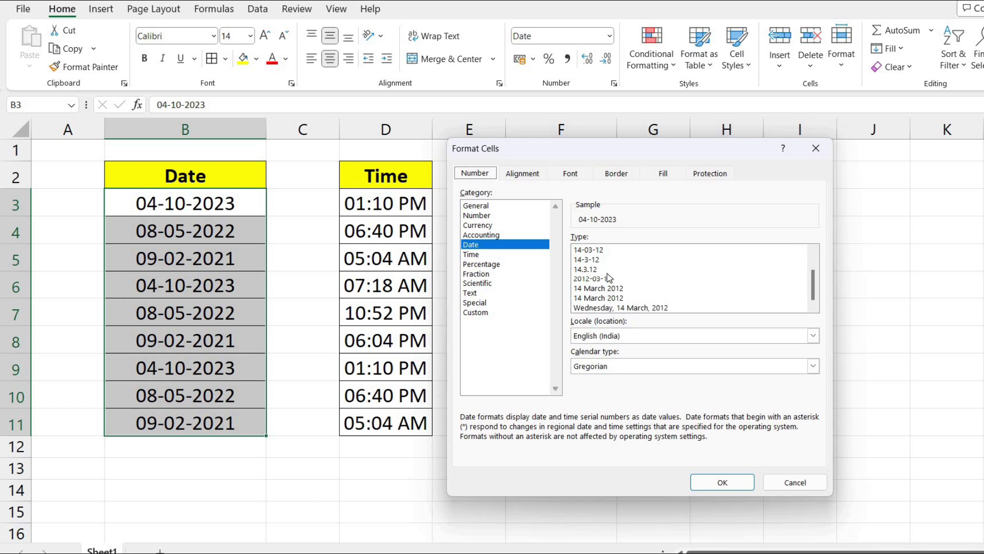
{"action": "left_click", "coordinate": [619, 309]}
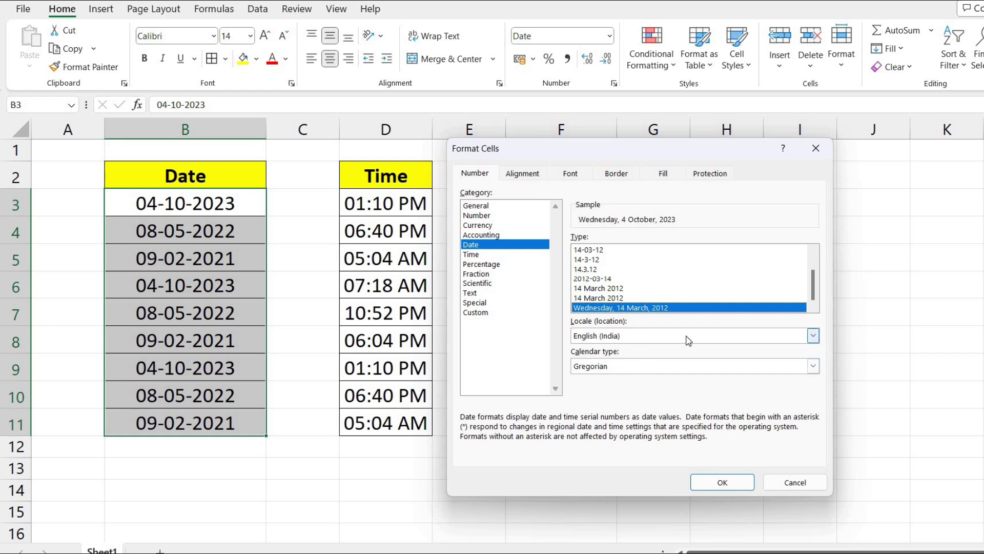
{"action": "left_click", "coordinate": [662, 367]}
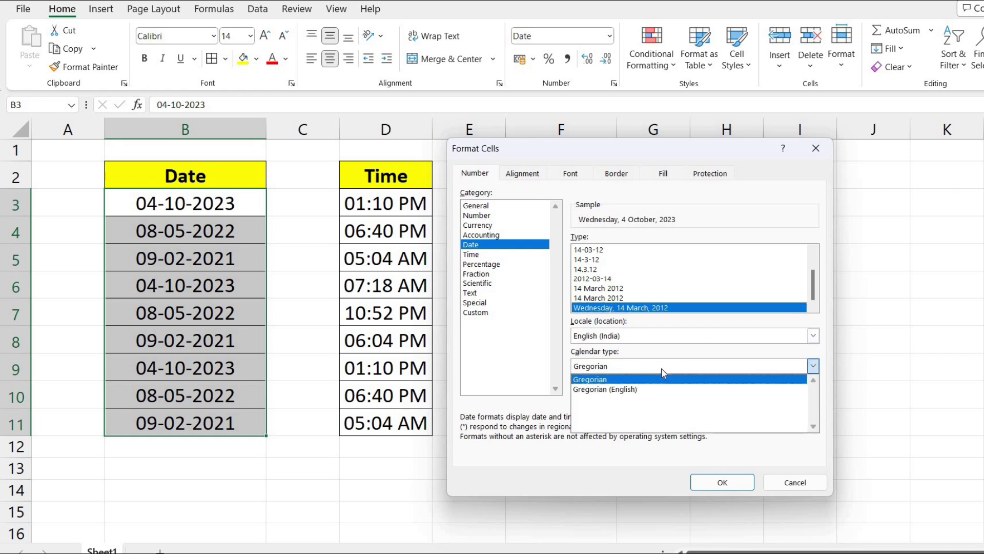
{"action": "left_click", "coordinate": [661, 368]}
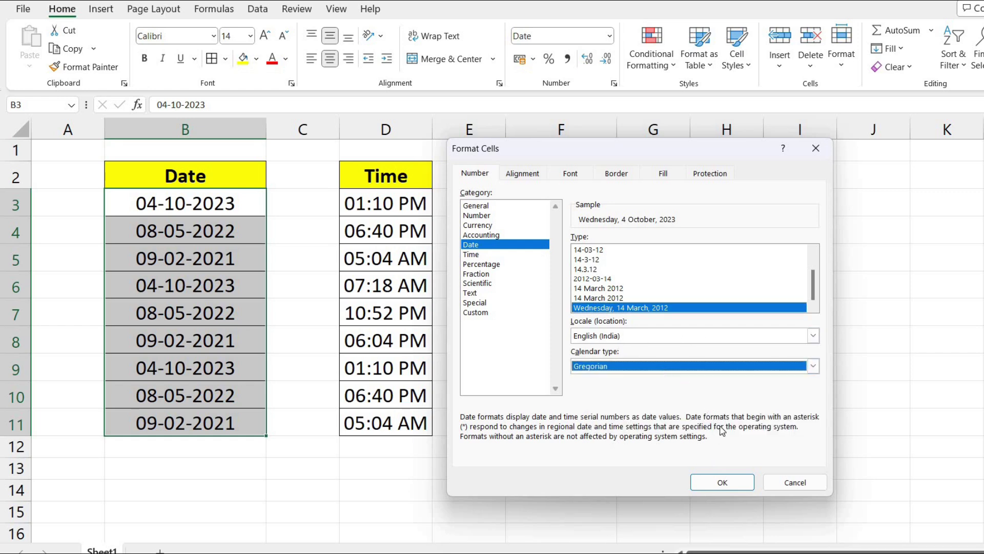
Apply the long weekday date format (Wednesday, 4 October, 2023) and reselect B3:B11.
{"action": "left_click", "coordinate": [720, 485]}
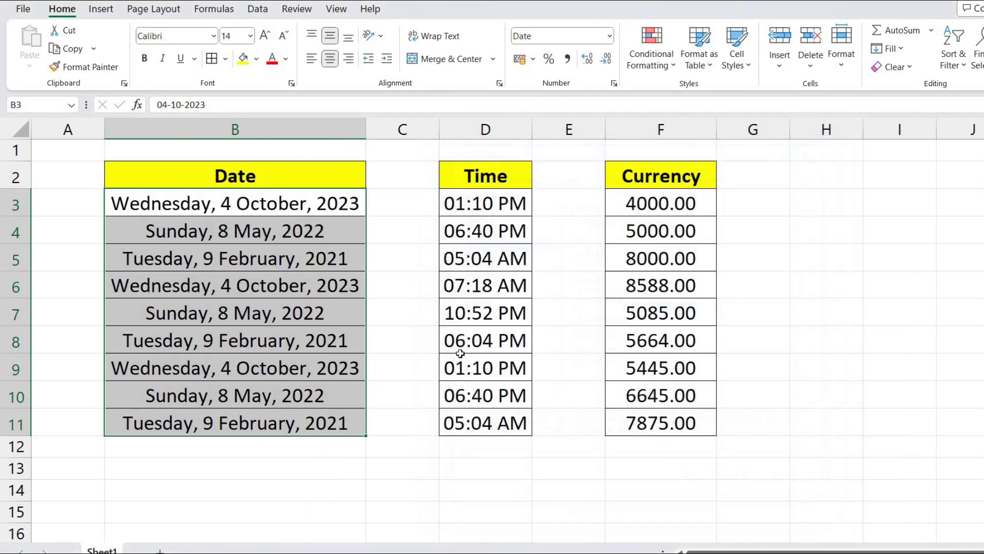
{"action": "left_click", "coordinate": [271, 210]}
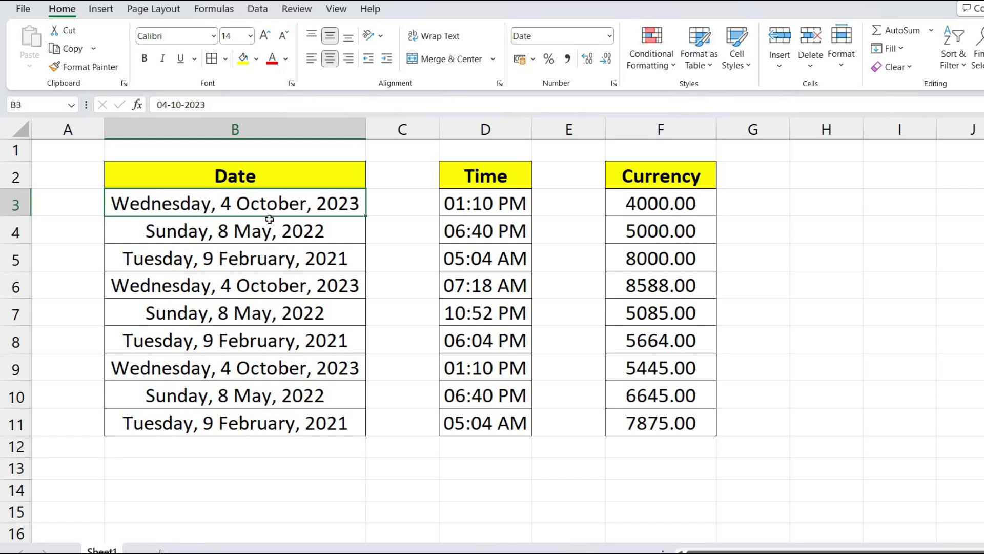
{"action": "left_click_drag", "start_coordinate": [275, 203], "coordinate": [282, 413]}
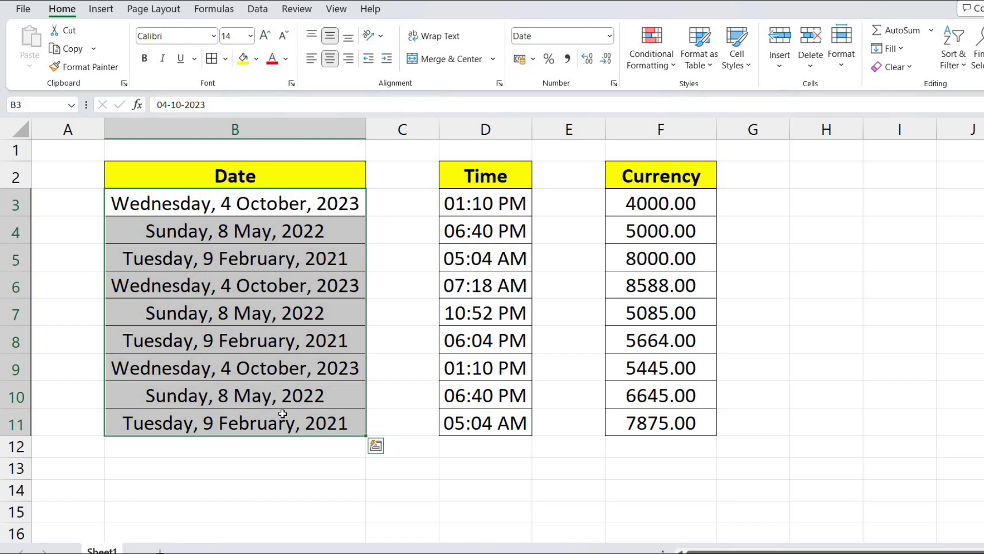
Give B3:B11 the custom dd-mm-yy date format so dates read 04-10-23.
{"action": "left_click", "coordinate": [614, 83]}
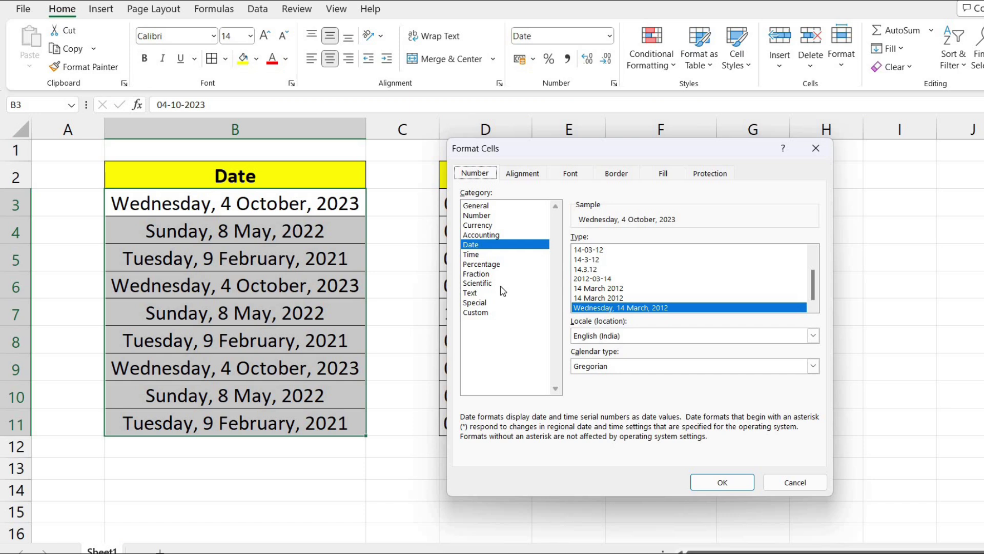
{"action": "left_click", "coordinate": [479, 313]}
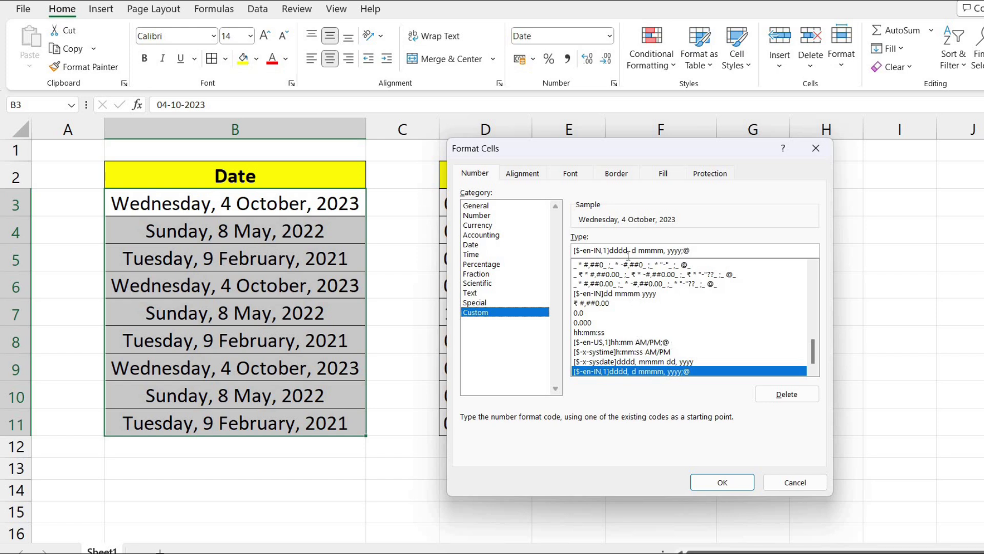
{"action": "left_click_drag", "start_coordinate": [703, 251], "coordinate": [574, 250]}
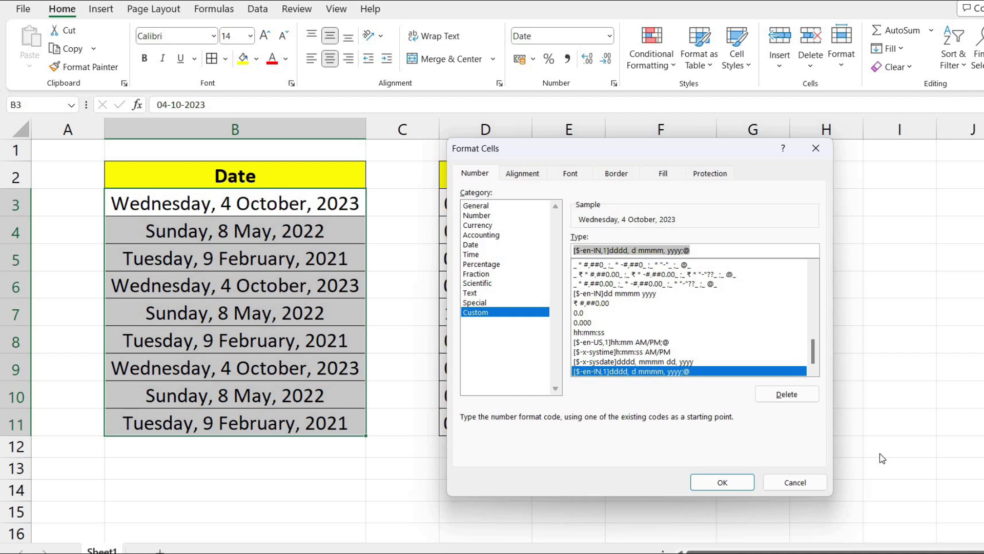
{"action": "key", "text": "BackSpace"}
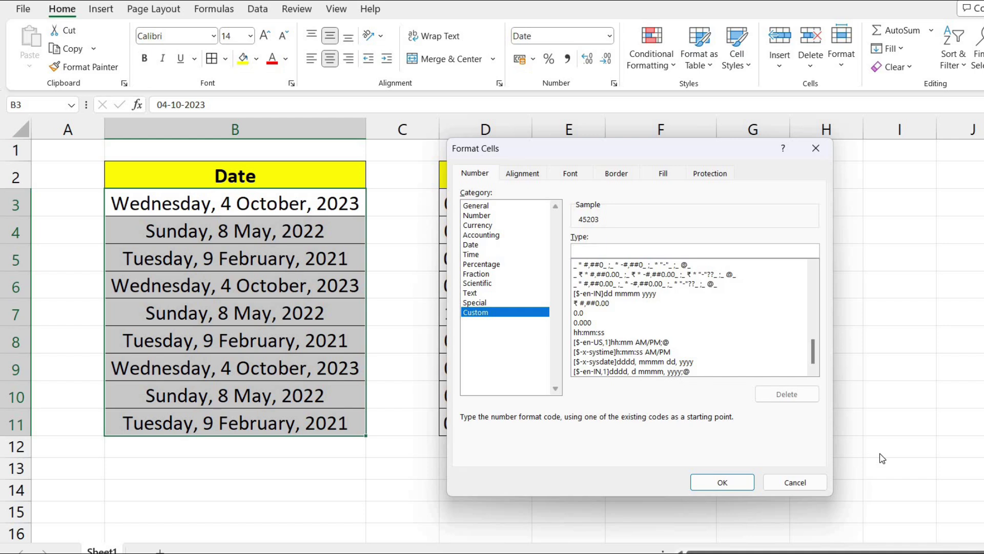
{"action": "type", "text": "dd-"}
{"action": "type", "text": "mm-"}
{"action": "type", "text": "yyy"}
{"action": "key", "text": "BackSpace"}
{"action": "key", "text": "BackSpace"}
{"action": "left_click", "coordinate": [723, 482]}
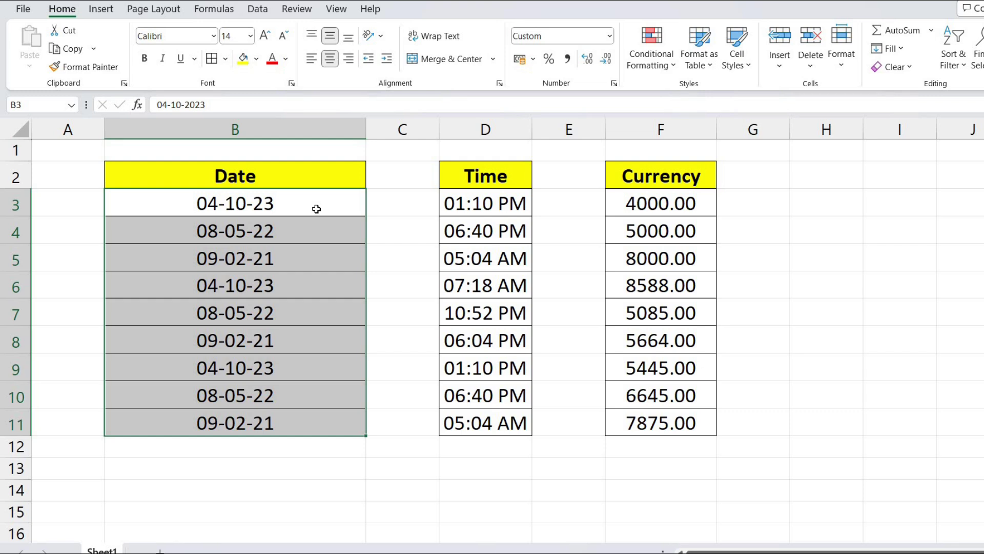
Extend the custom date code to dd-mm-yy-dd so dates read 04-10-23-04.
{"action": "left_click", "coordinate": [614, 84]}
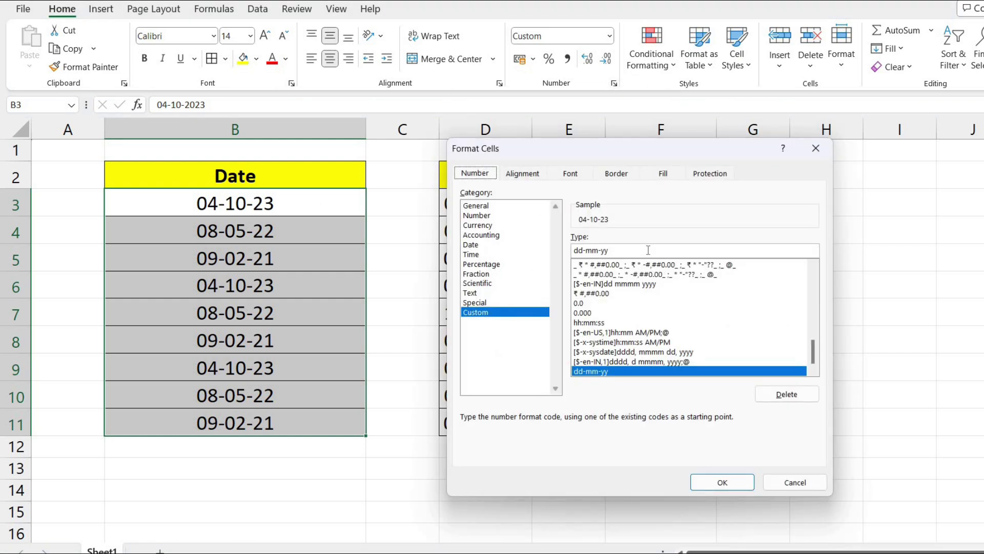
{"action": "left_click", "coordinate": [654, 251]}
{"action": "type", "text": "-yy"}
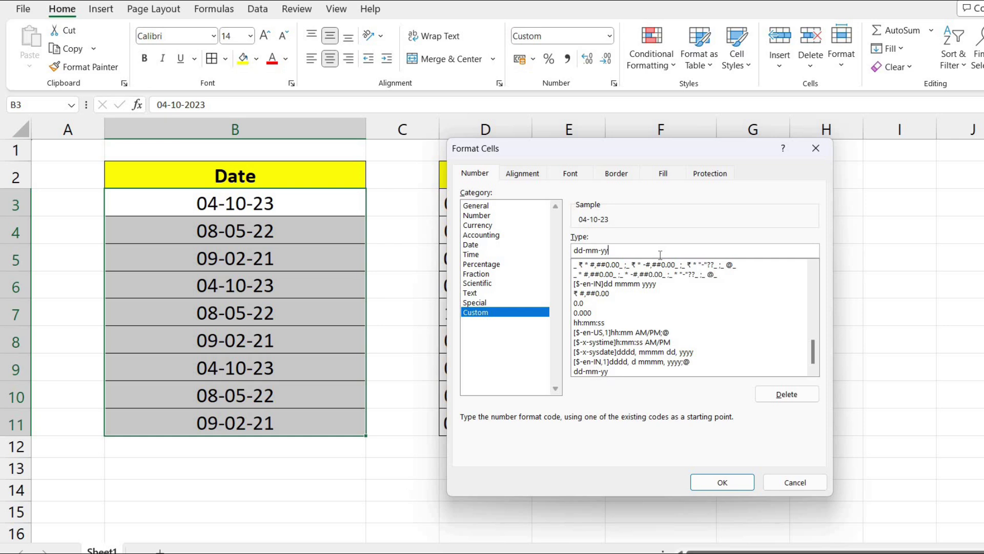
{"action": "type", "text": "--"}
{"action": "type", "text": "dd"}
{"action": "key", "text": "BackSpace"}
{"action": "key", "text": "BackSpace"}
{"action": "key", "text": "BackSpace"}
{"action": "type", "text": "dd"}
{"action": "left_click", "coordinate": [722, 482]}
{"action": "left_click", "coordinate": [320, 211]}
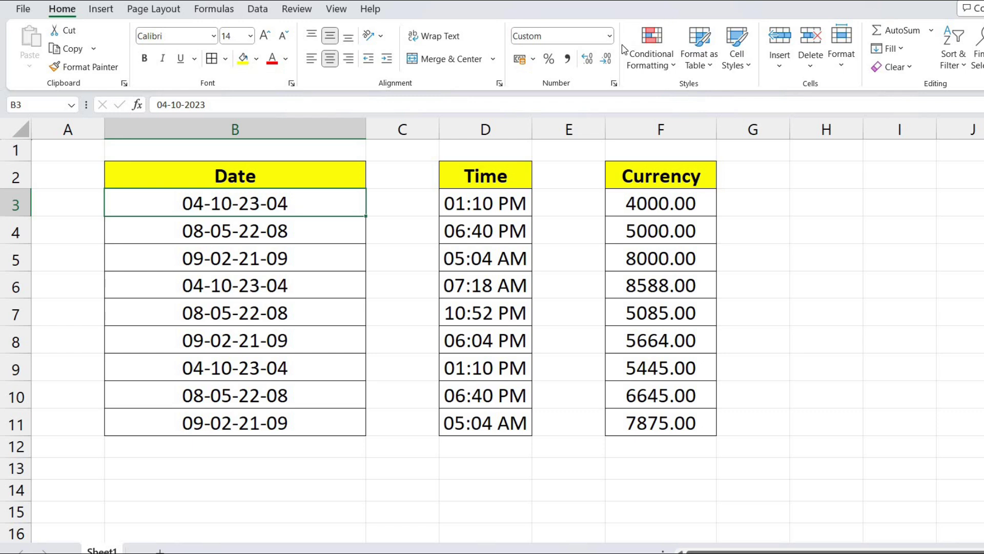
Open the Home tab's Number Format dropdown while the dates still read 04-10-23-04.
{"action": "left_click", "coordinate": [610, 35]}
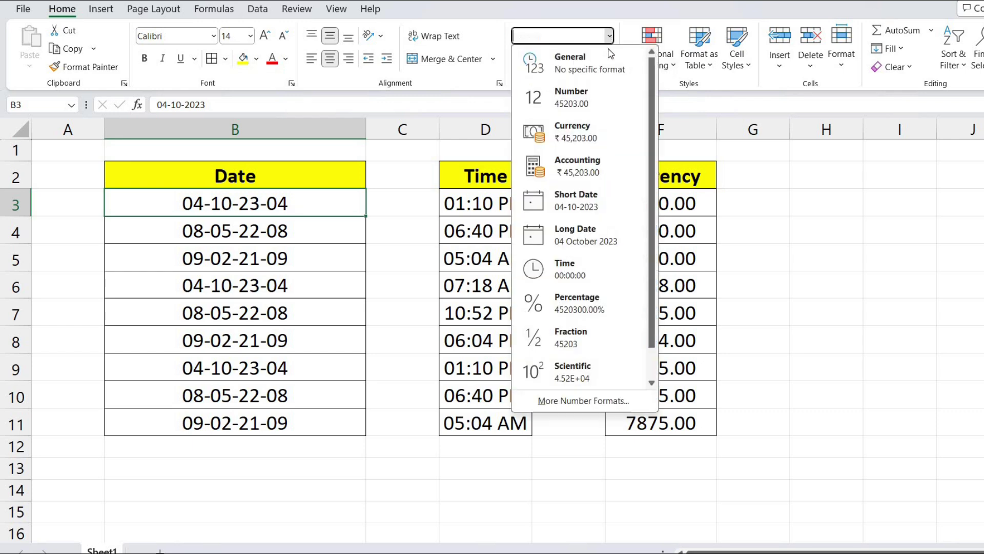